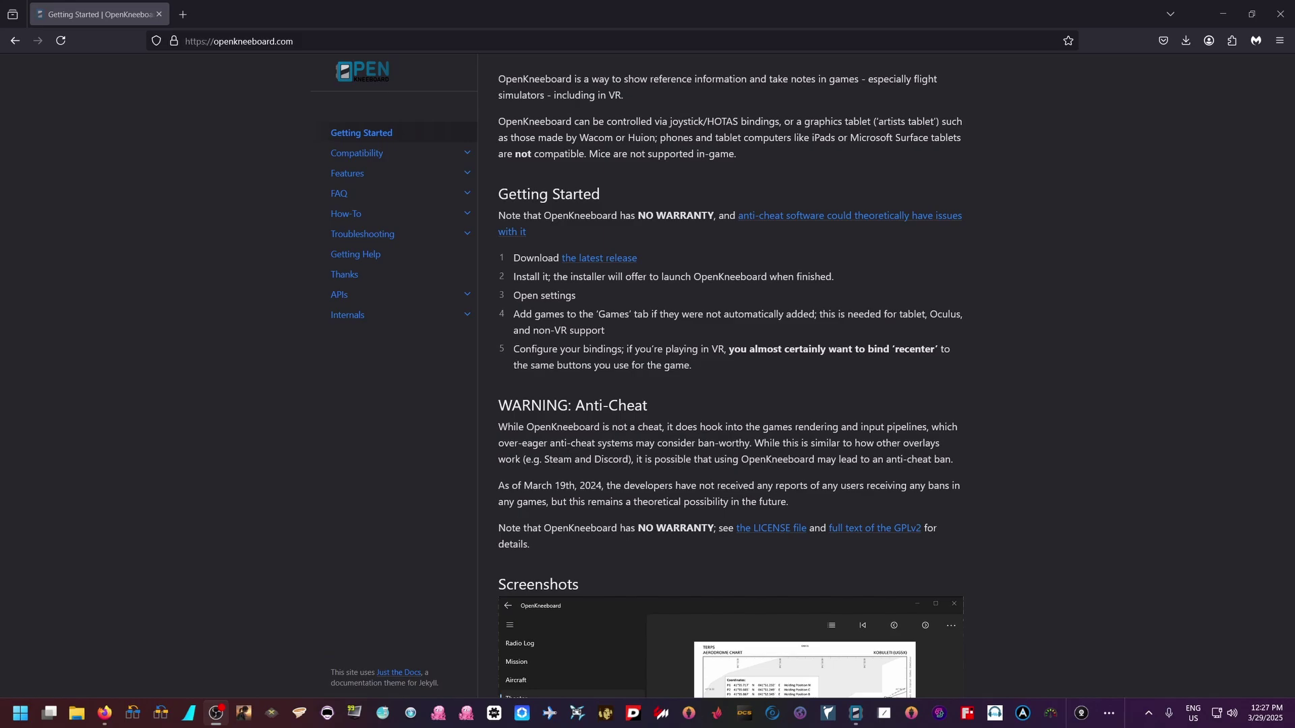
# Read the Getting Started steps and open 'the latest release' link in a new tab.
pyautogui.scroll(1, 468, 317)
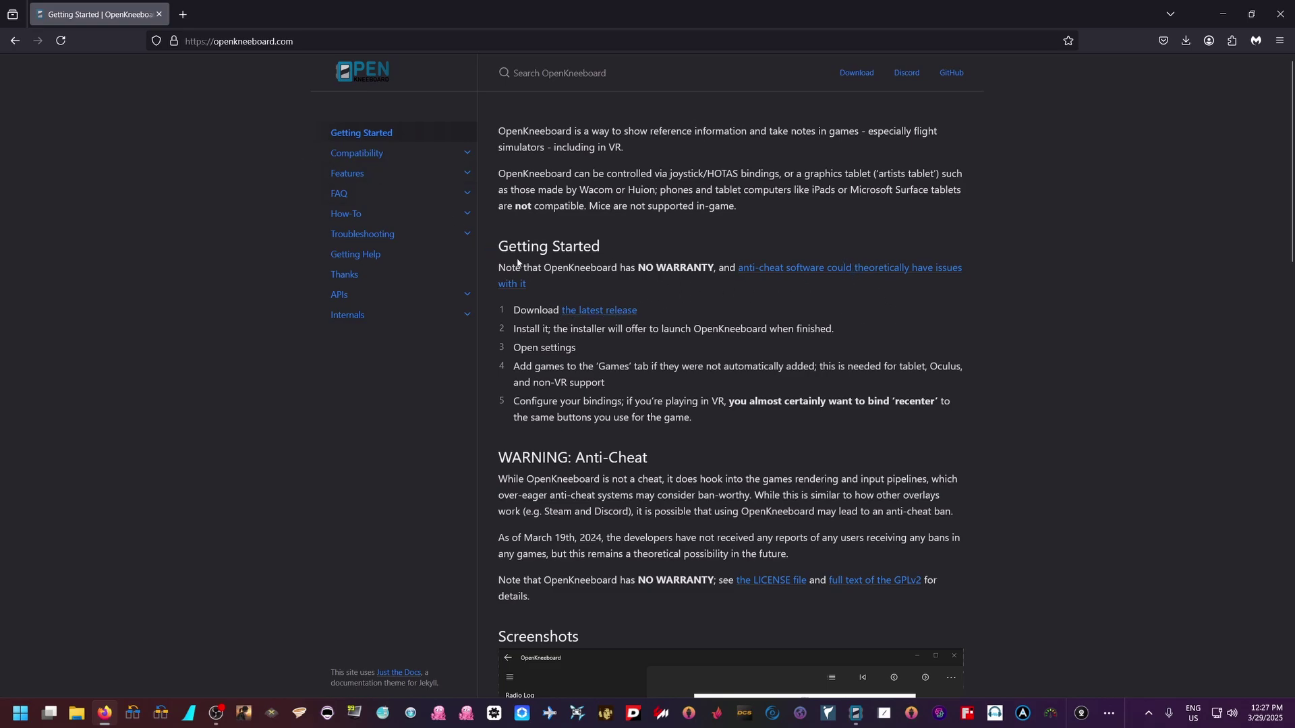
pyautogui.moveTo(508, 247); pyautogui.dragTo(695, 422)
pyautogui.click(704, 426)
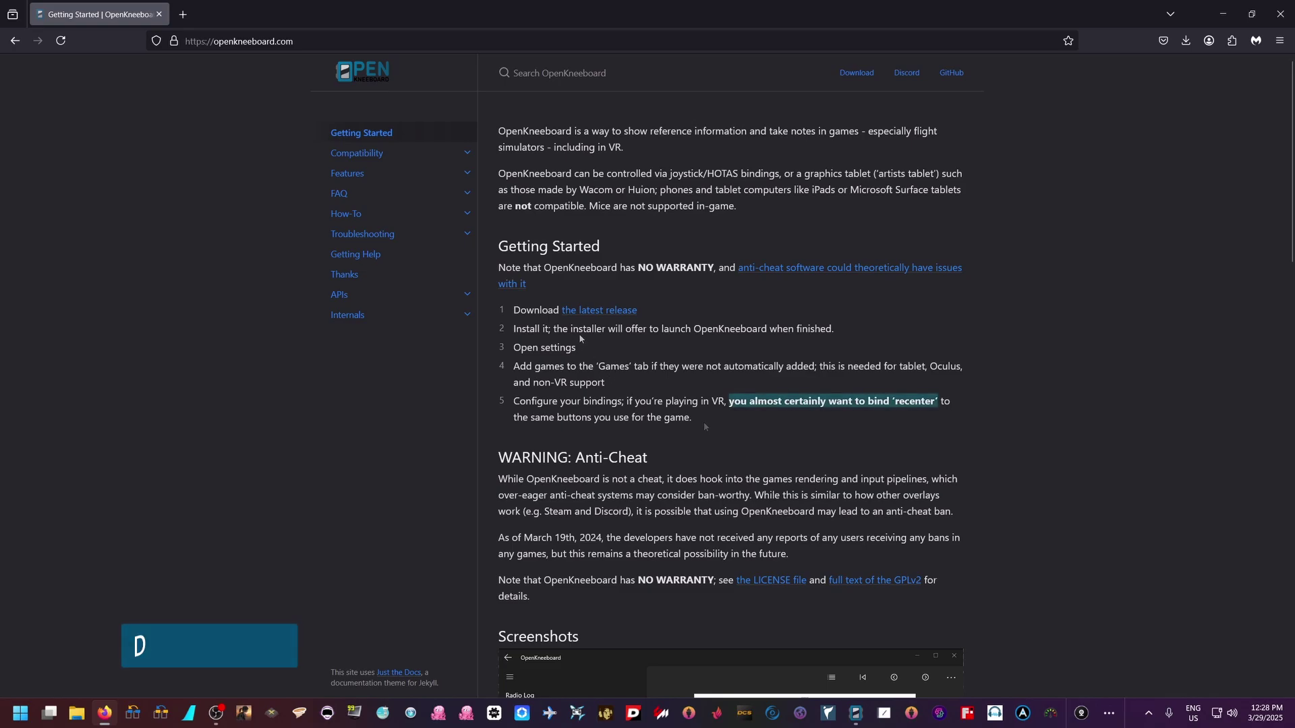
pyautogui.middleClick(596, 311)
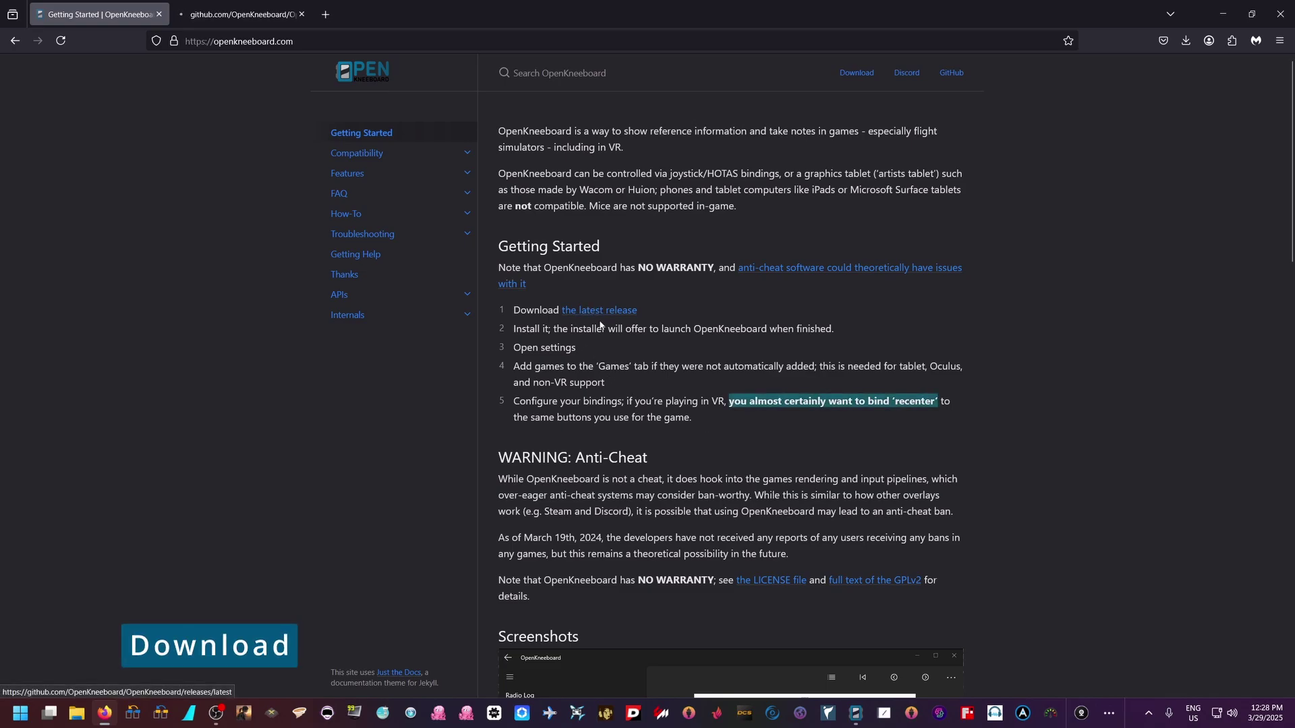
# Download OpenKneeboard-v1.10.8.msi from the Release v1.10.8 assets.
pyautogui.click(282, 4)
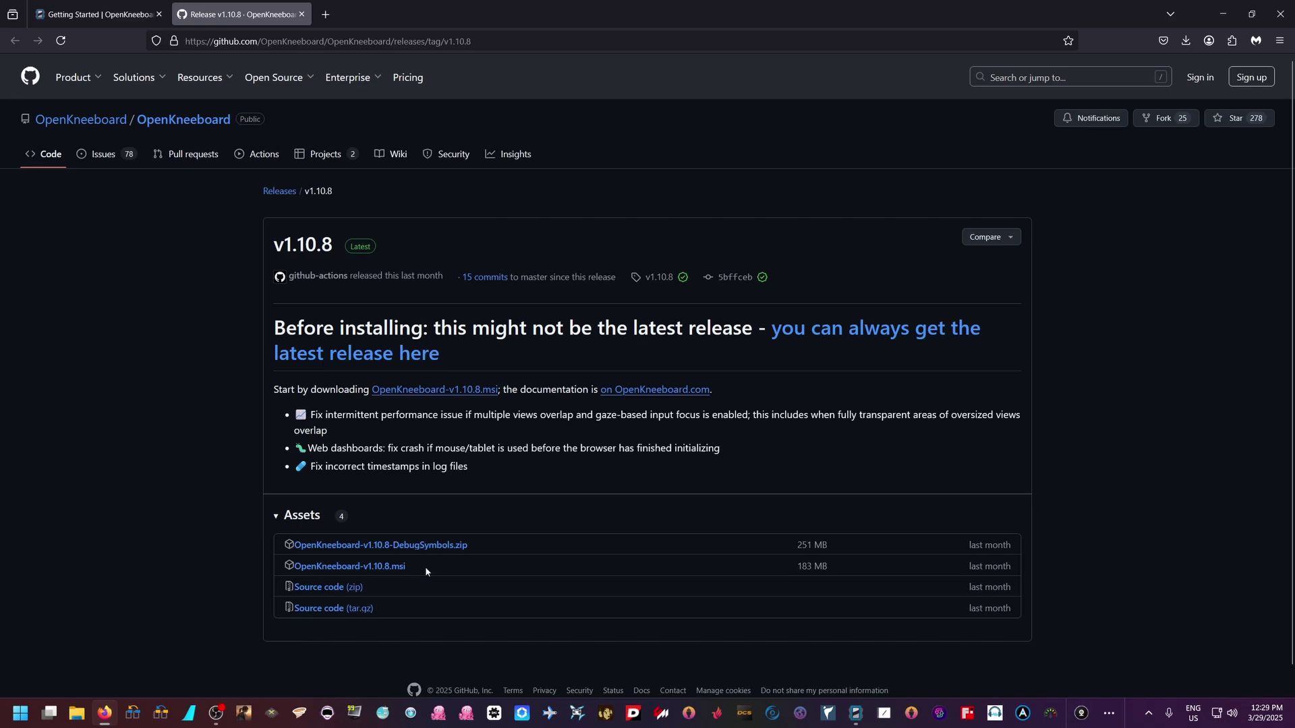
pyautogui.click(382, 570)
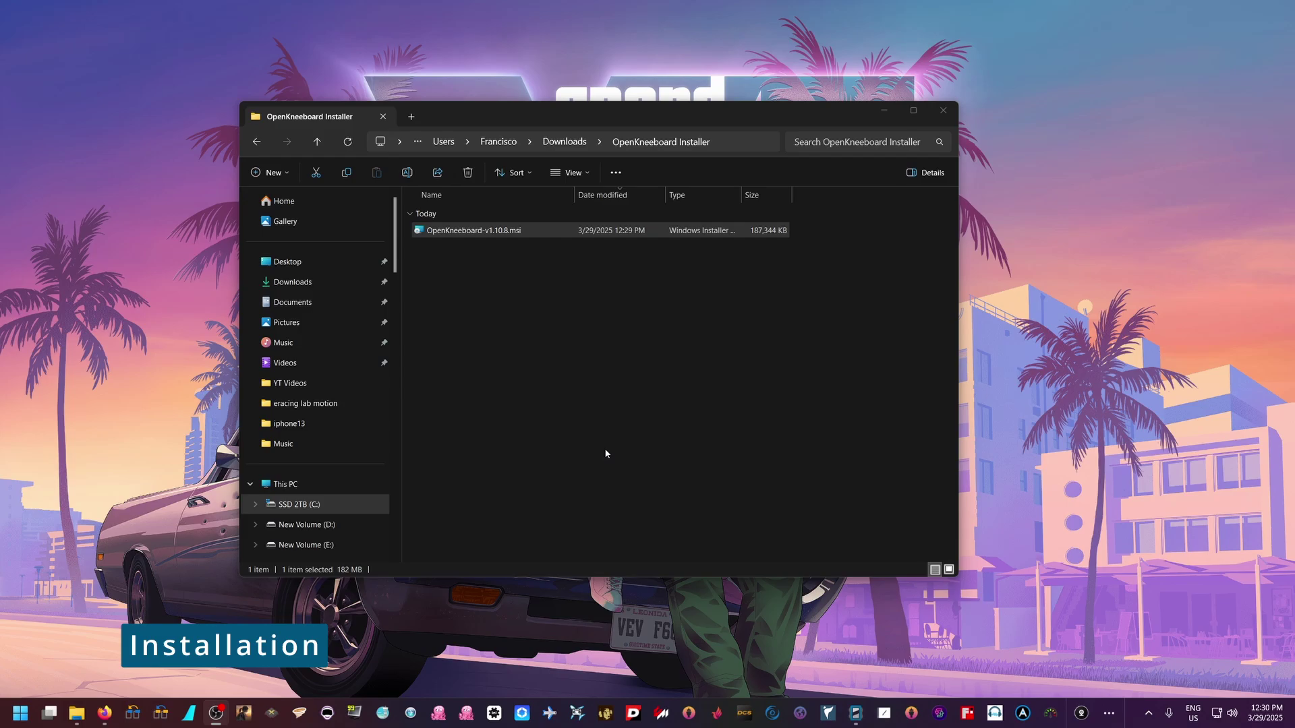
# Run the .msi past the warning, cancel its setup wizard, then launch OpenKneeboard from the taskbar.
pyautogui.click(513, 231)
pyautogui.doubleClick(513, 230)
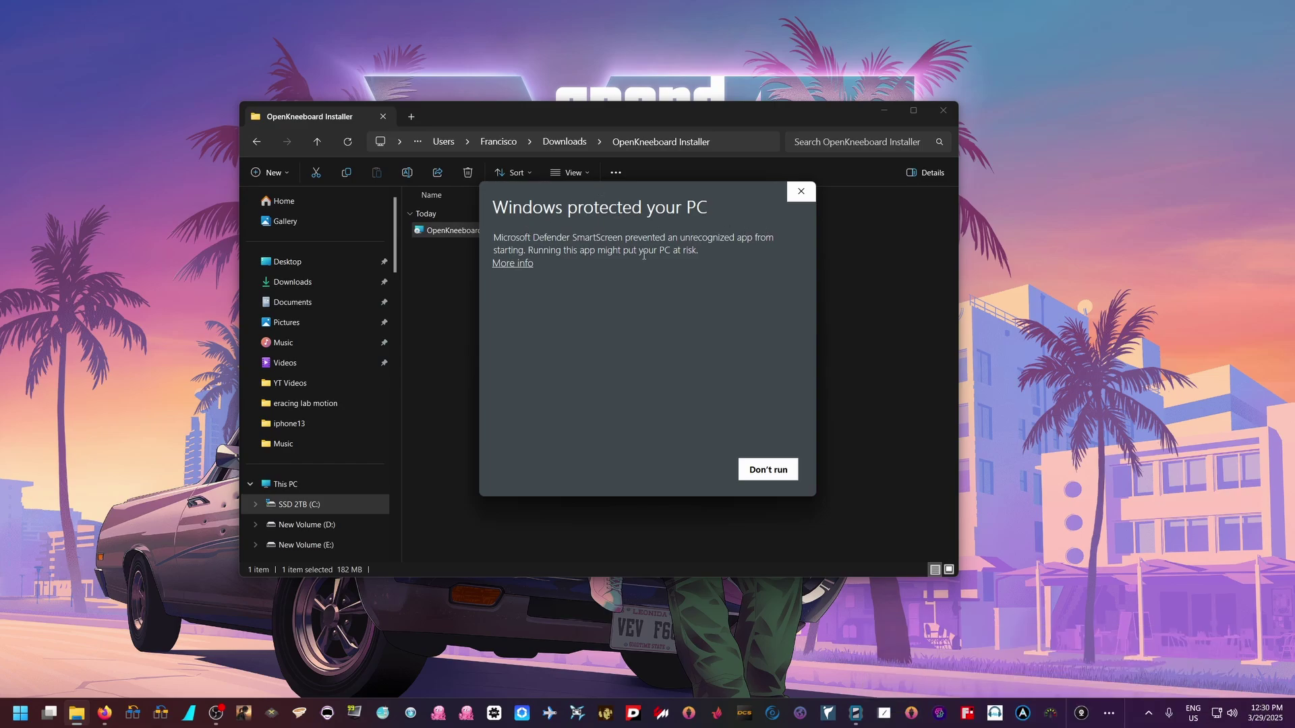
pyautogui.click(502, 264)
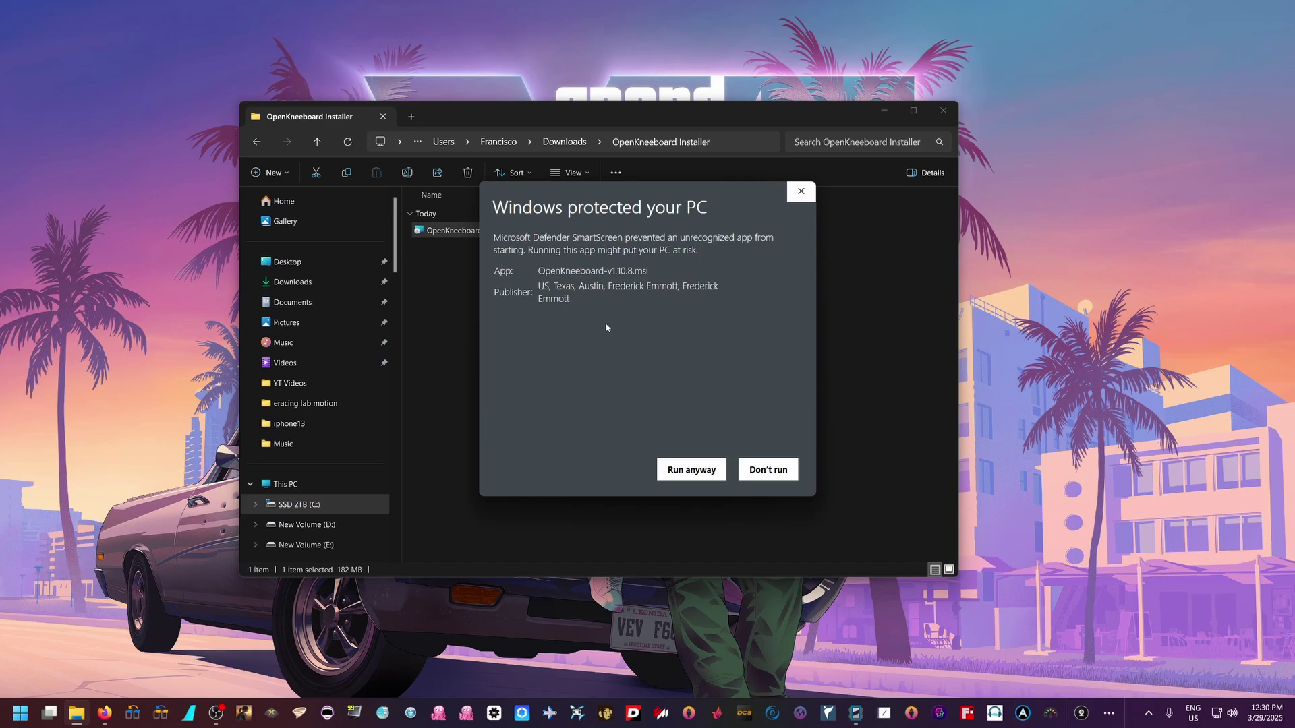
pyautogui.click(691, 472)
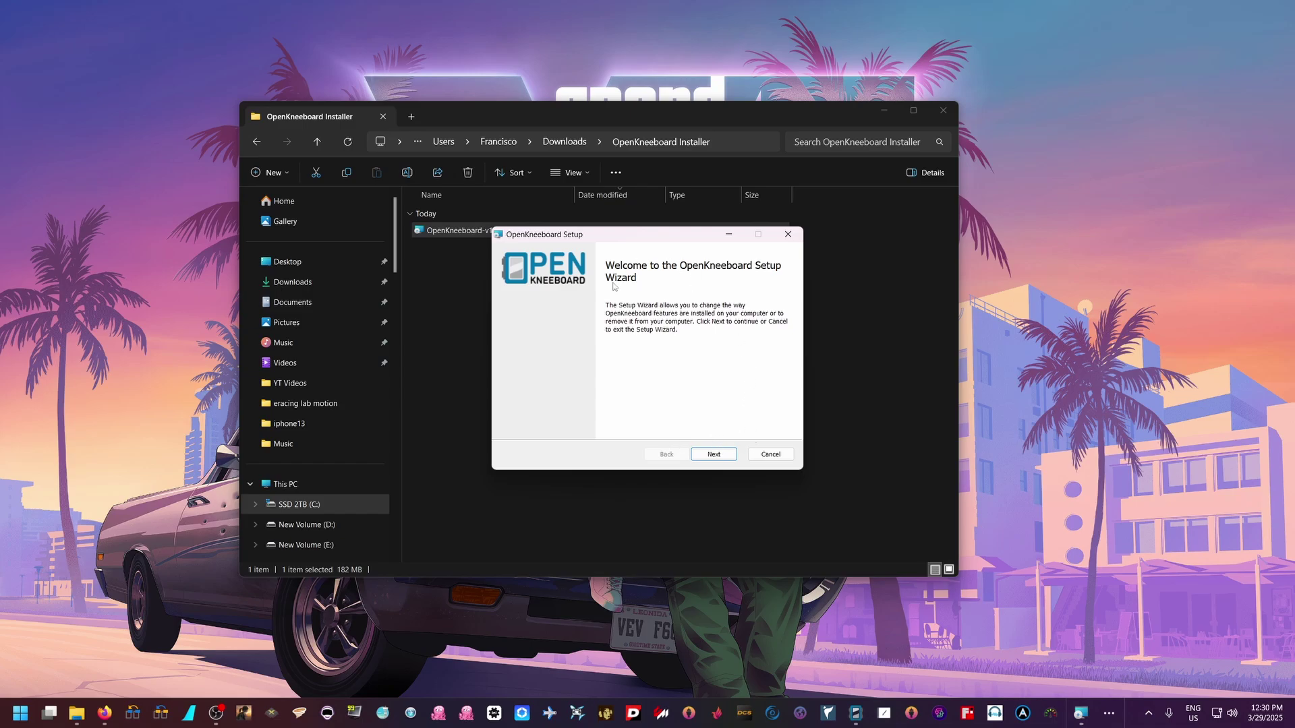
pyautogui.click(788, 235)
pyautogui.click(634, 375)
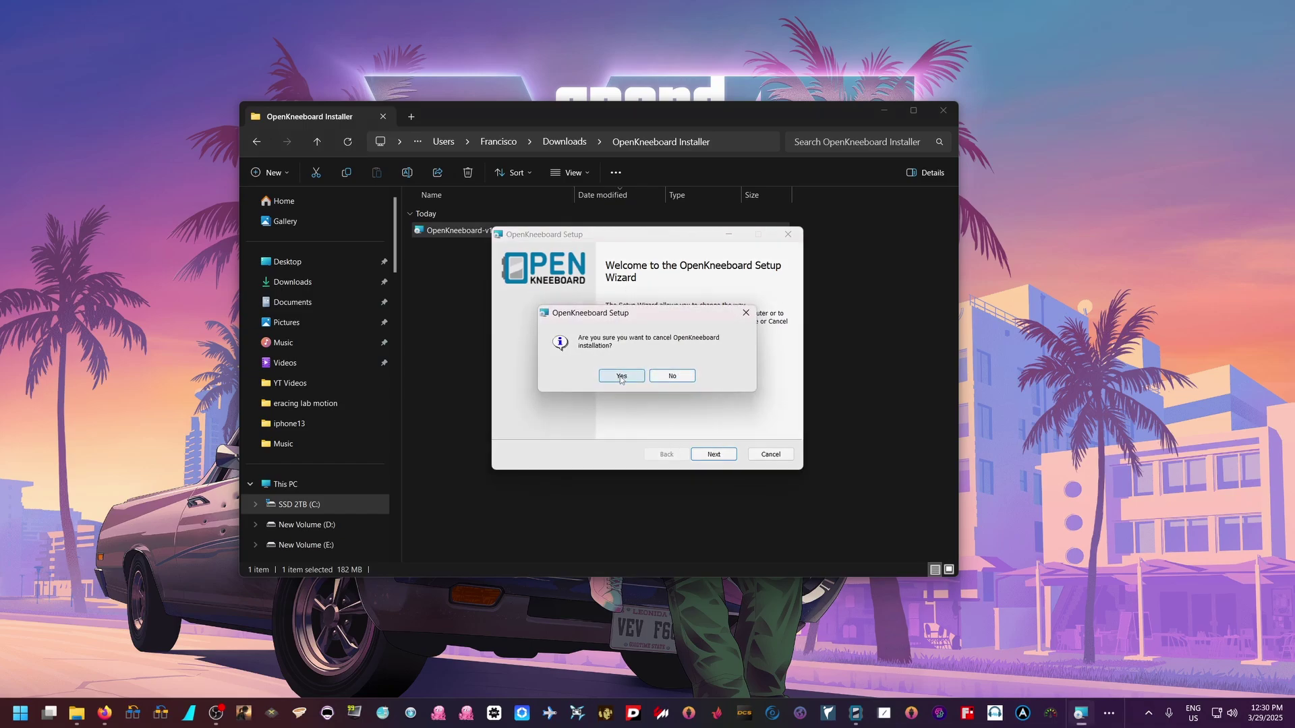
pyautogui.click(855, 715)
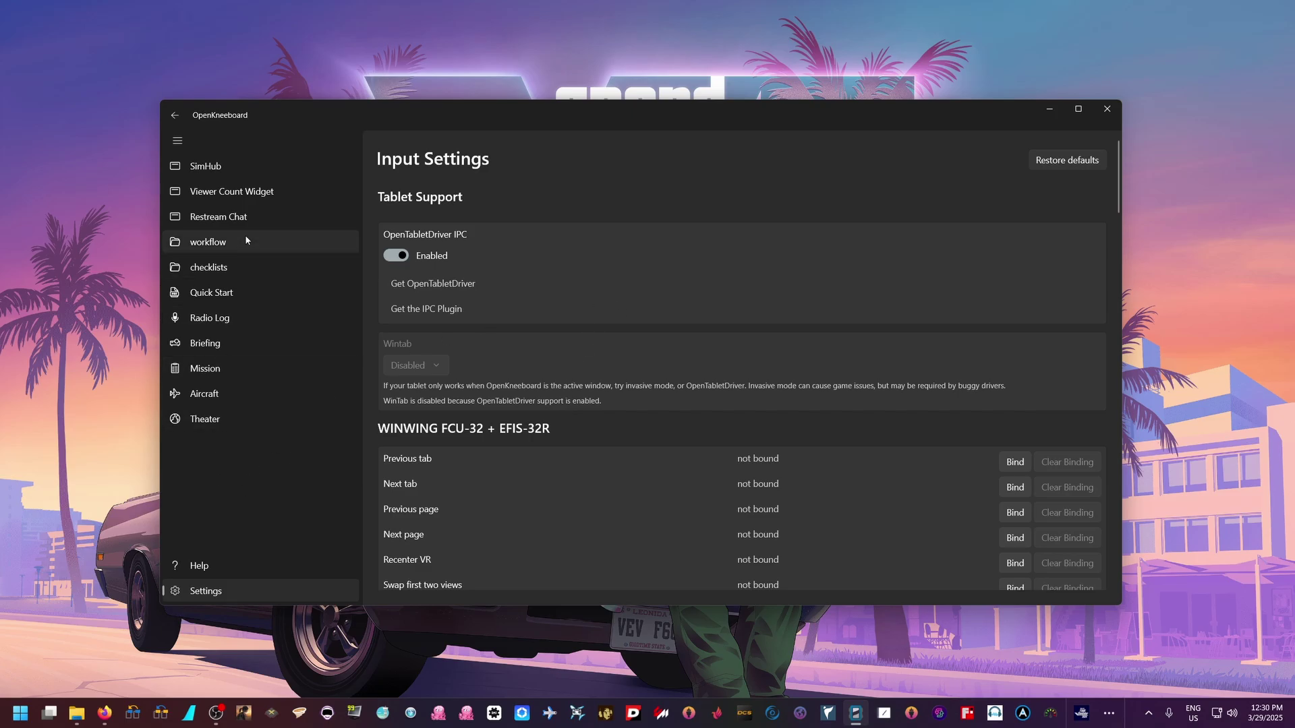
# Toggle the sidebar, back out to the Viewer Count Widget tab, and nudge the Restream chat window.
pyautogui.click(183, 143)
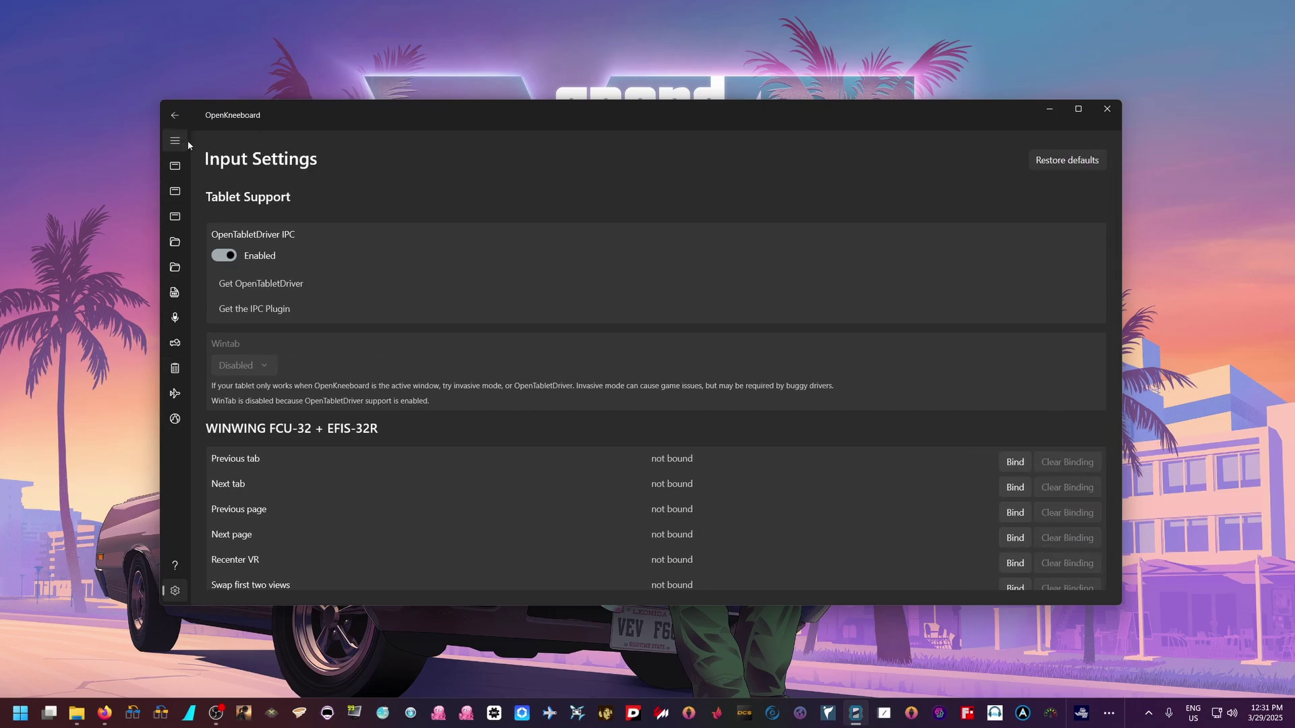
pyautogui.click(186, 141)
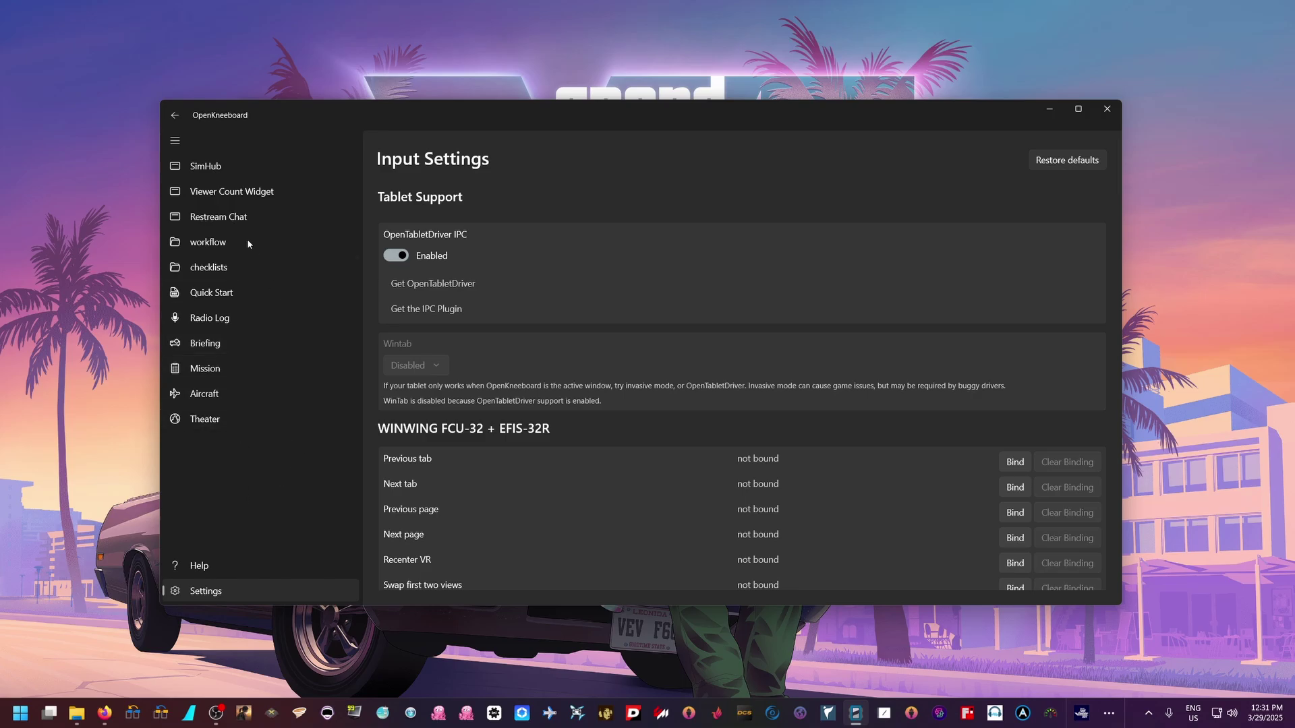
pyautogui.click(175, 116)
pyautogui.click(175, 116)
pyautogui.click(174, 115)
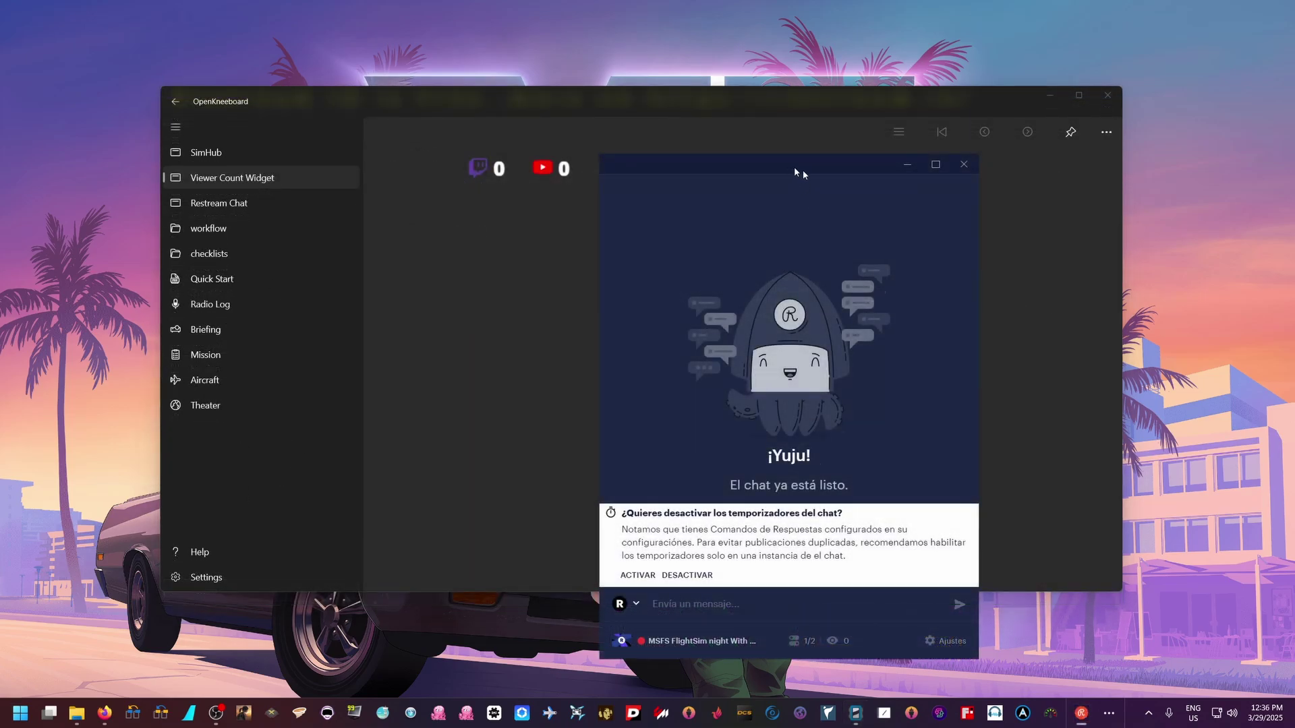
pyautogui.moveTo(794, 167); pyautogui.dragTo(820, 166)
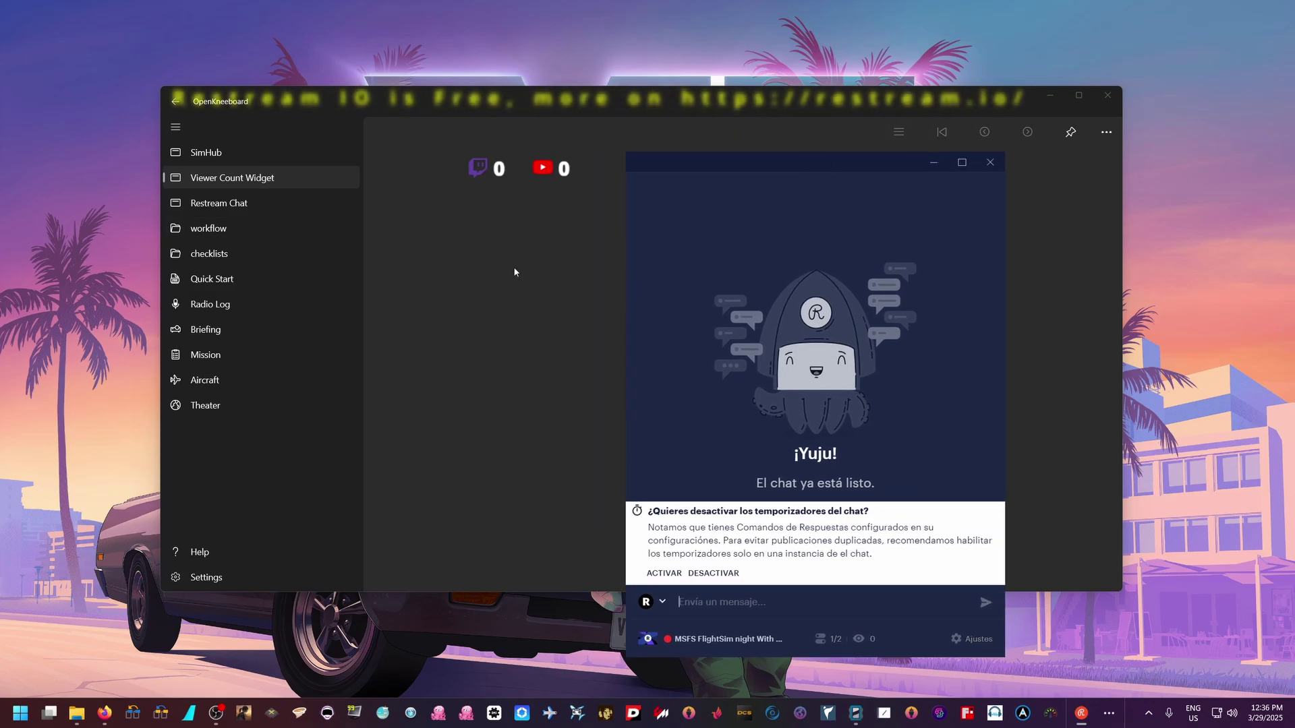
# Copy the Embed chat URL from Ajustes > Insertar en stream, then close both Restream windows.
pyautogui.moveTo(766, 165)
pyautogui.mouseDown()
pyautogui.moveTo(782, 122)
pyautogui.moveTo(768, 166)
pyautogui.mouseUp()
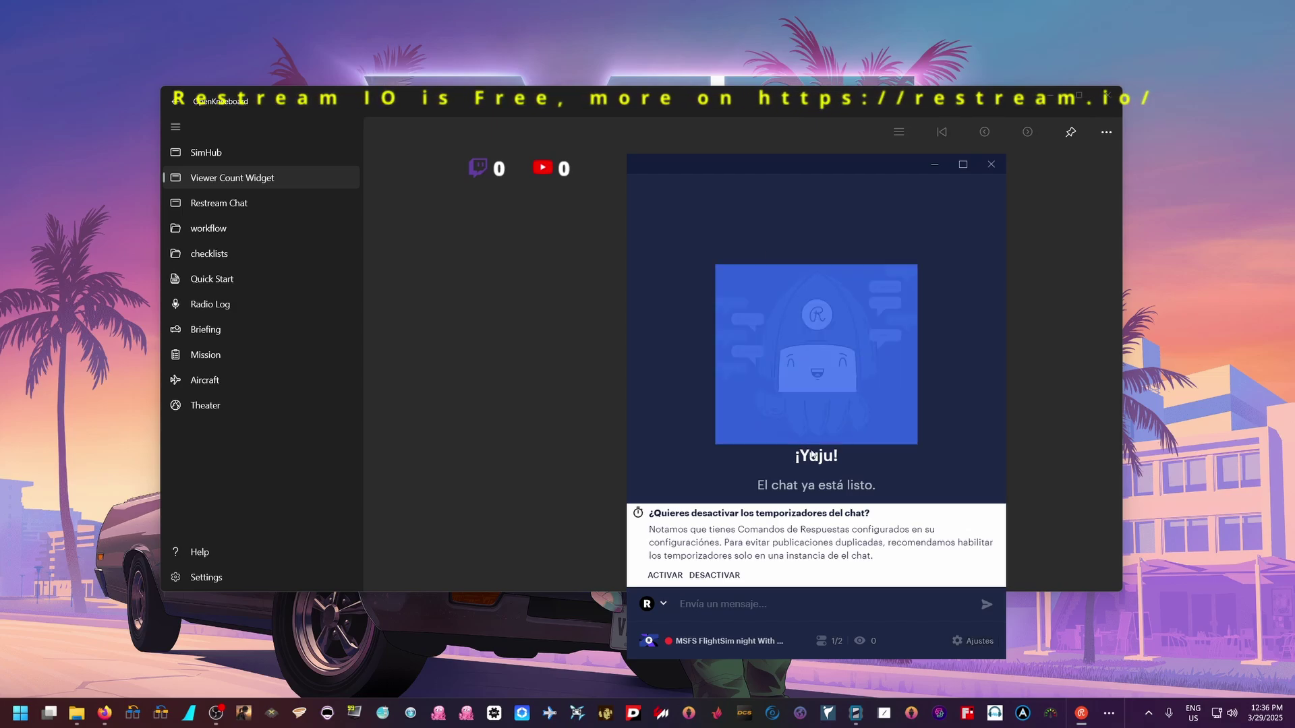
pyautogui.click(976, 648)
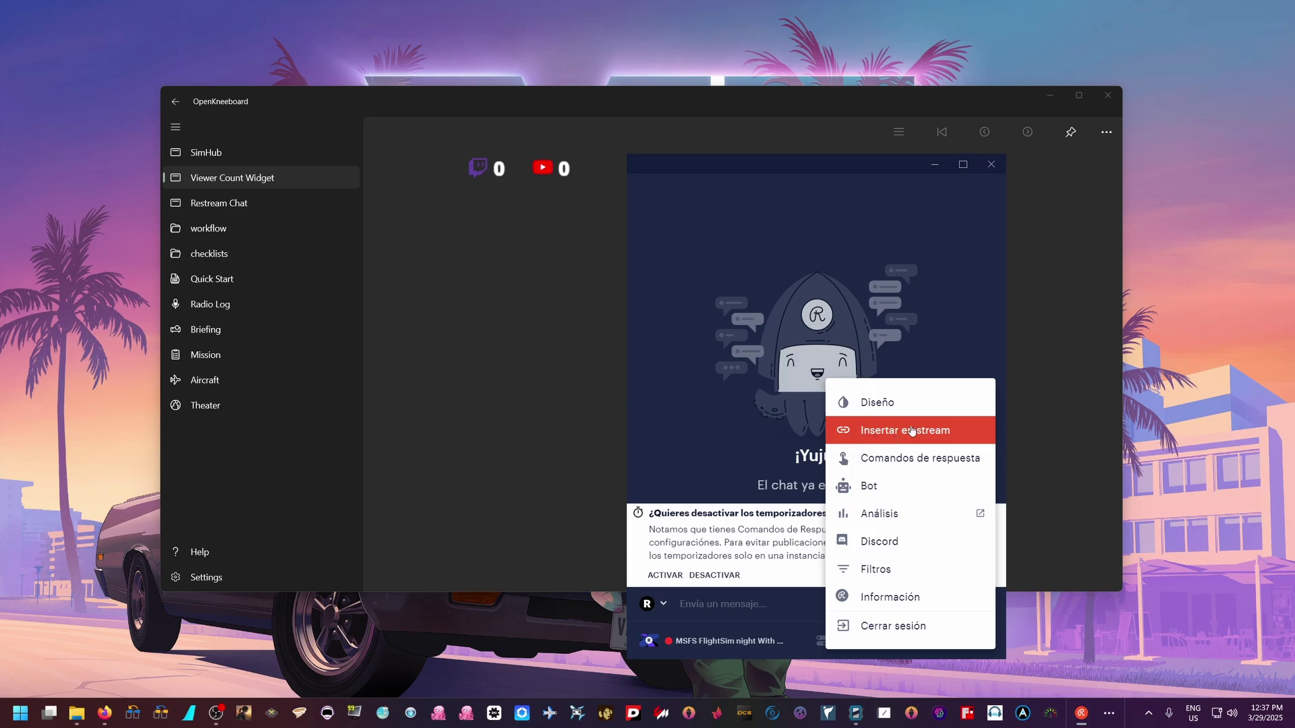
pyautogui.click(870, 430)
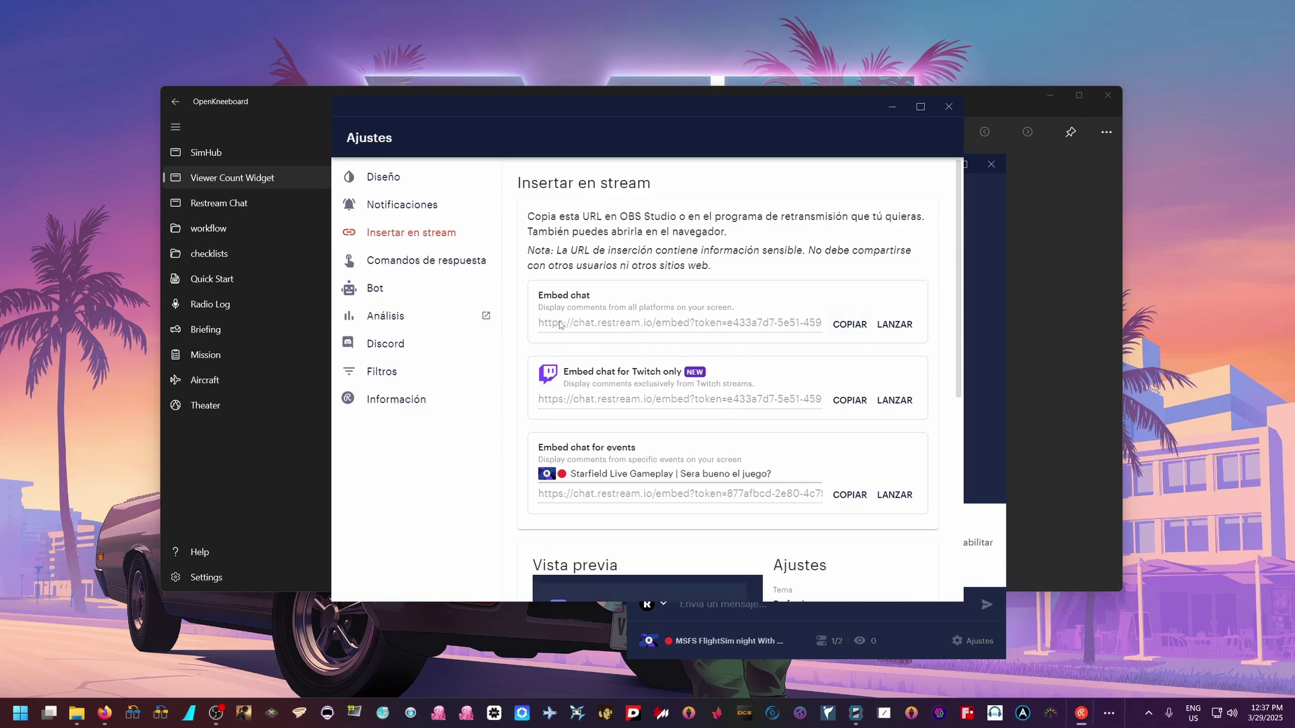
pyautogui.click(851, 326)
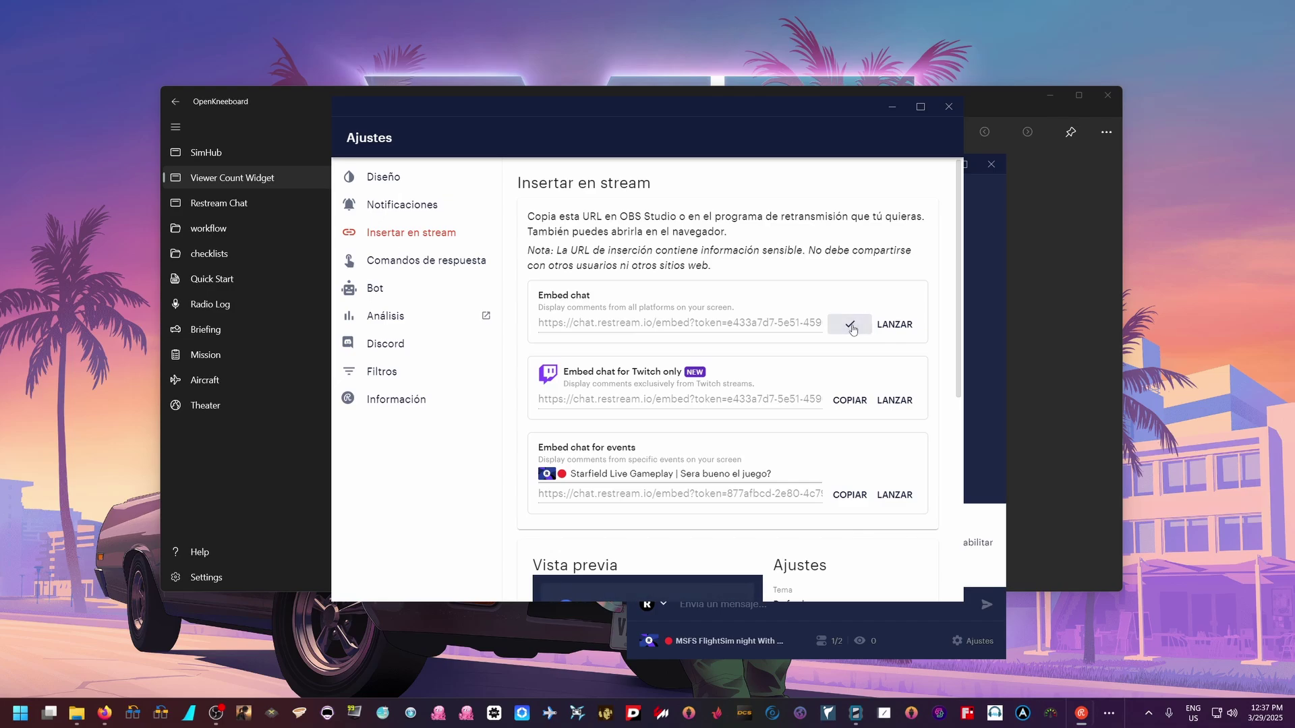
pyautogui.click(955, 112)
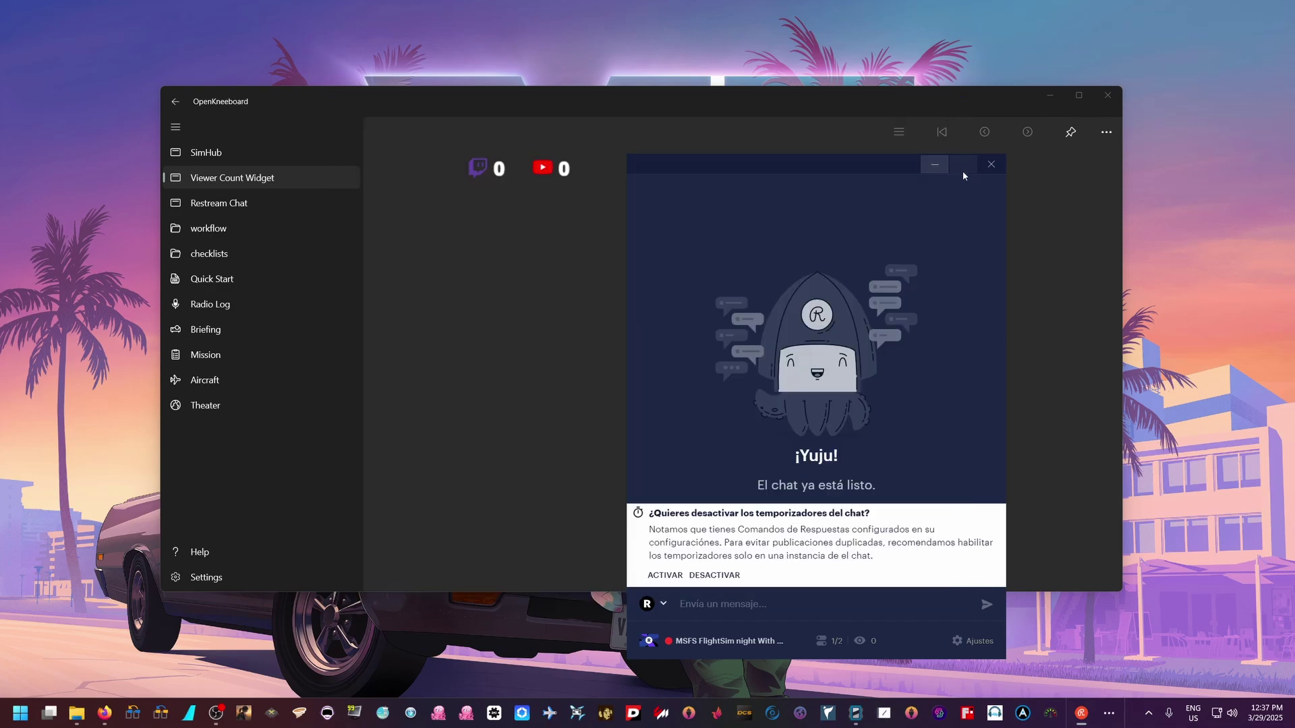
pyautogui.click(994, 166)
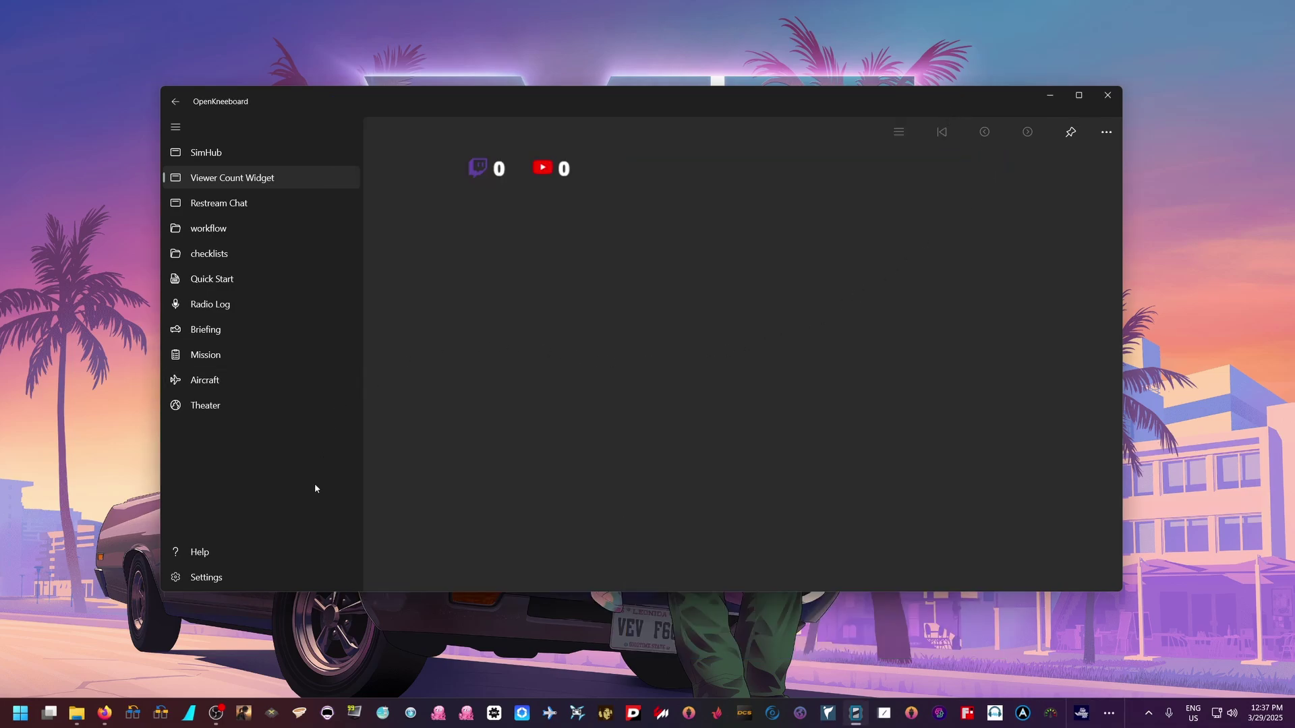
# Go to Settings > Tabs and start adding a Web Dashboard tab.
pyautogui.click(236, 577)
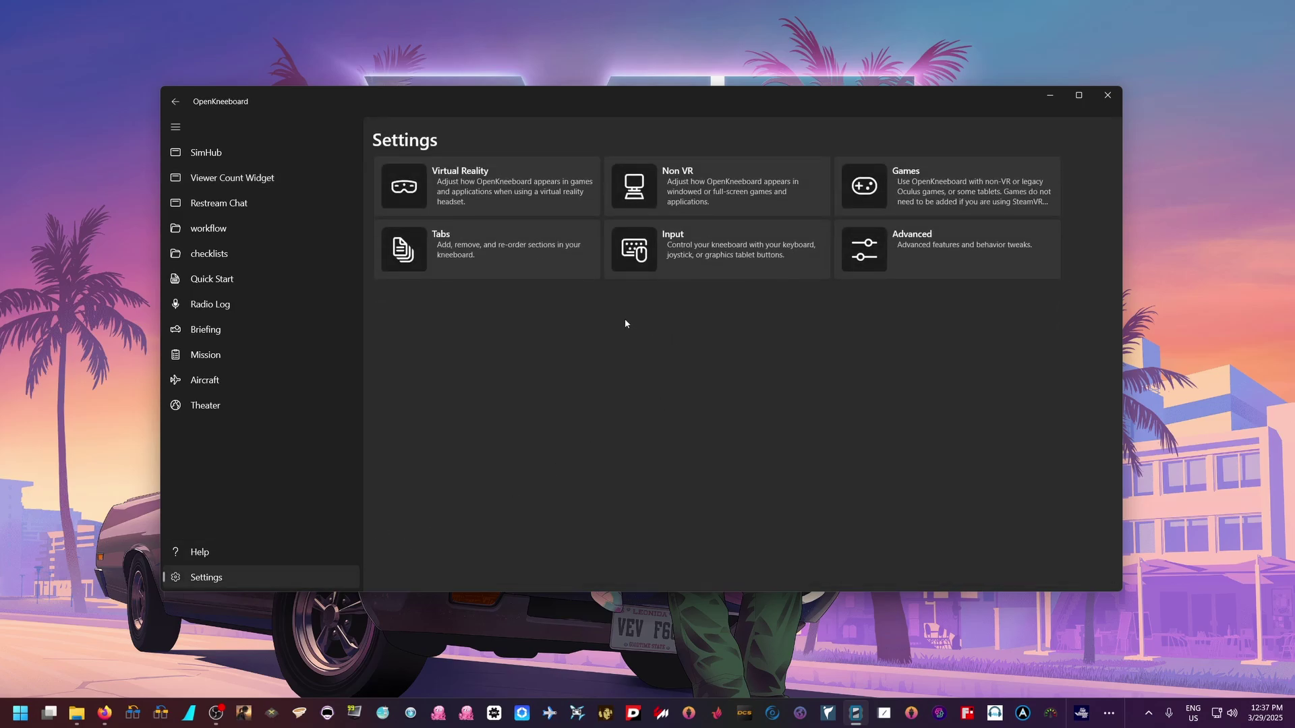
pyautogui.click(463, 253)
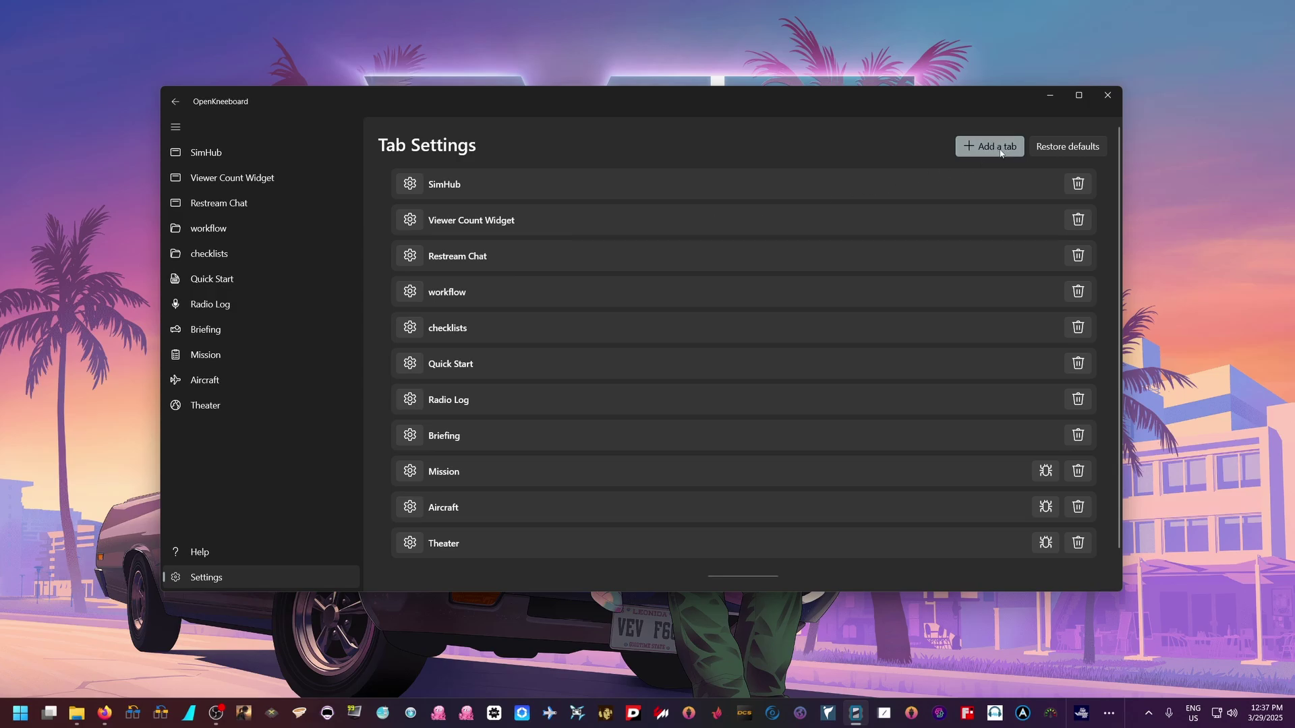
pyautogui.click(1002, 153)
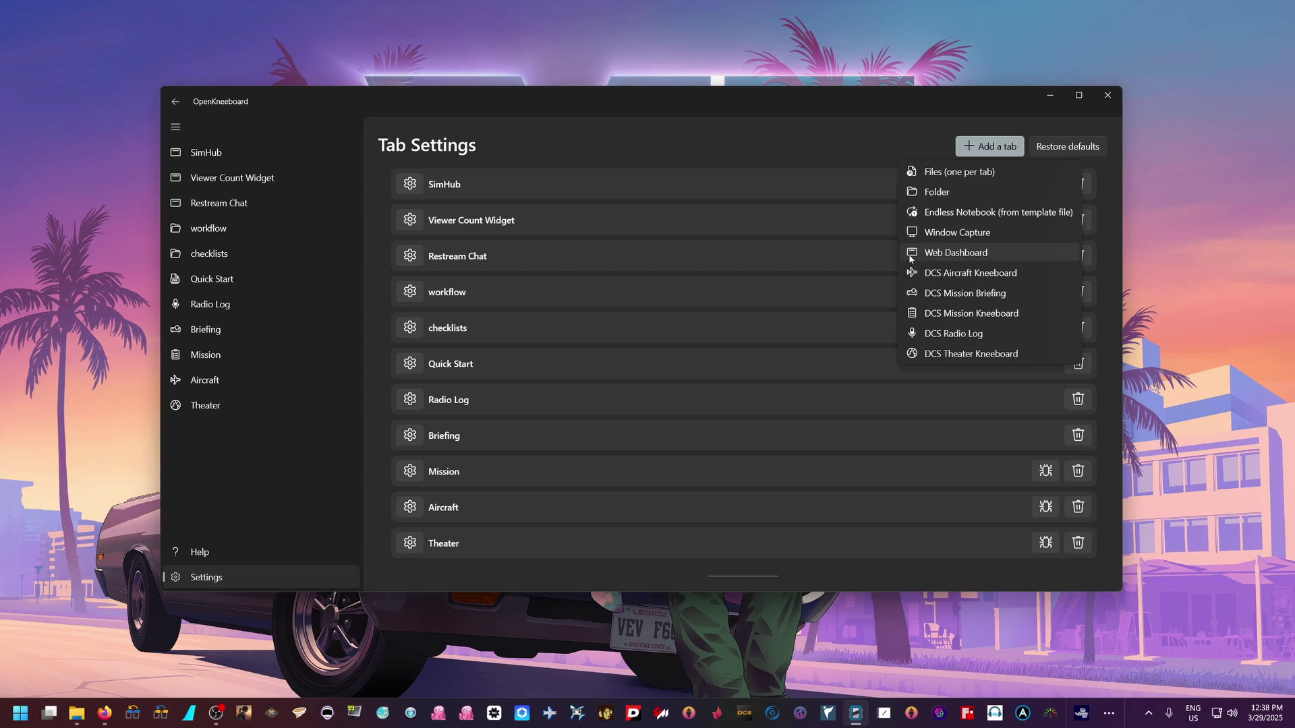
pyautogui.click(951, 259)
# Paste the Restream chat embed address into the Dashboard Address field.
pyautogui.rightClick(583, 365)
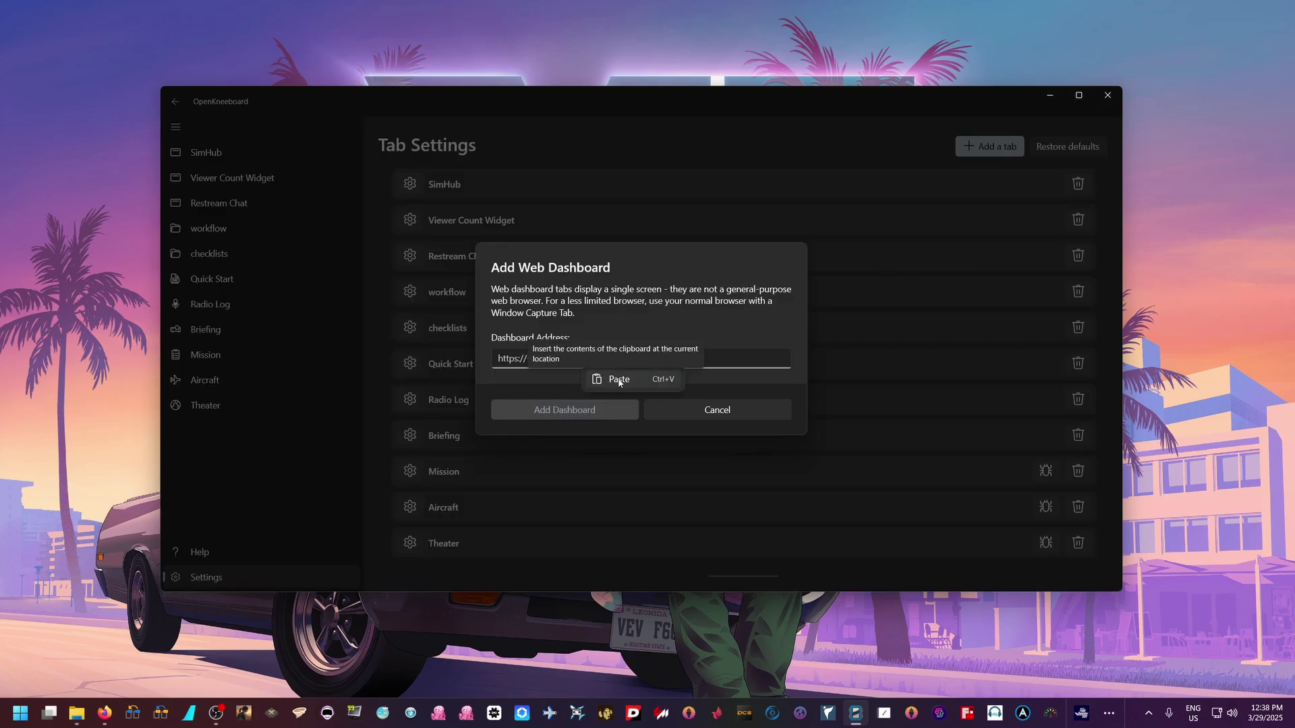
pyautogui.click(615, 382)
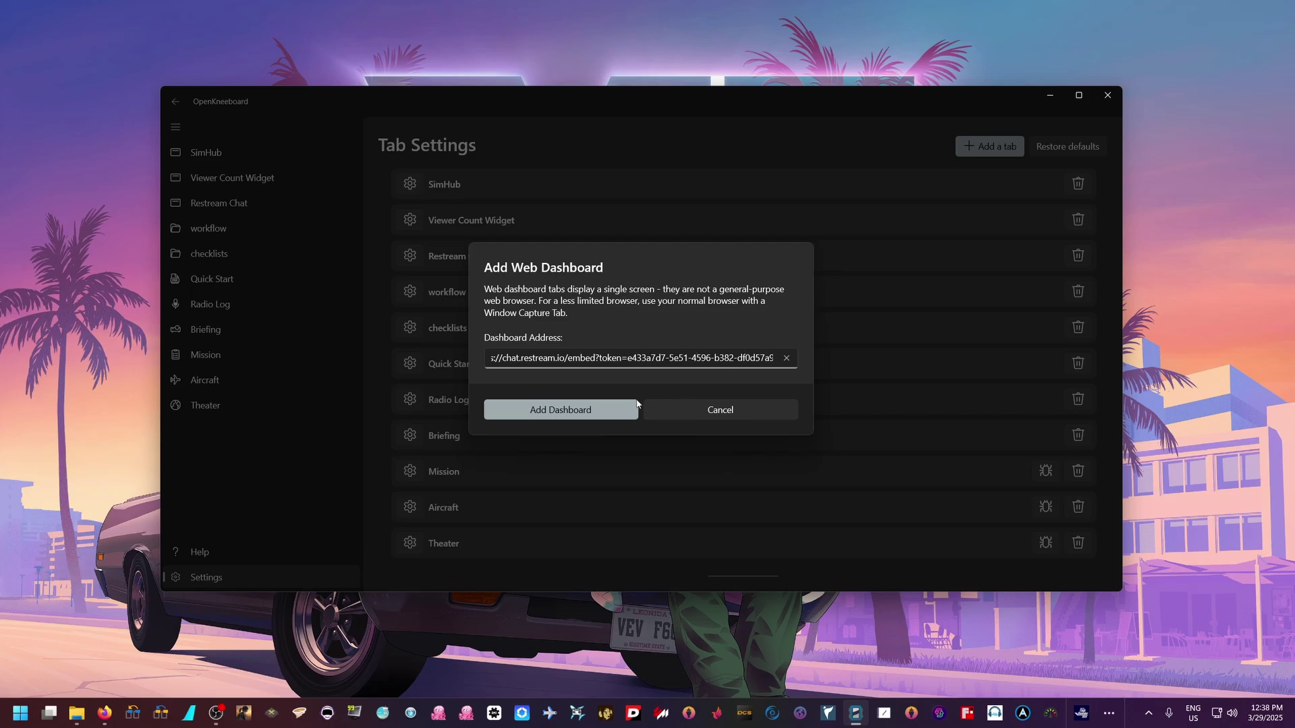
pyautogui.moveTo(613, 358); pyautogui.dragTo(452, 358)
pyautogui.click(583, 368)
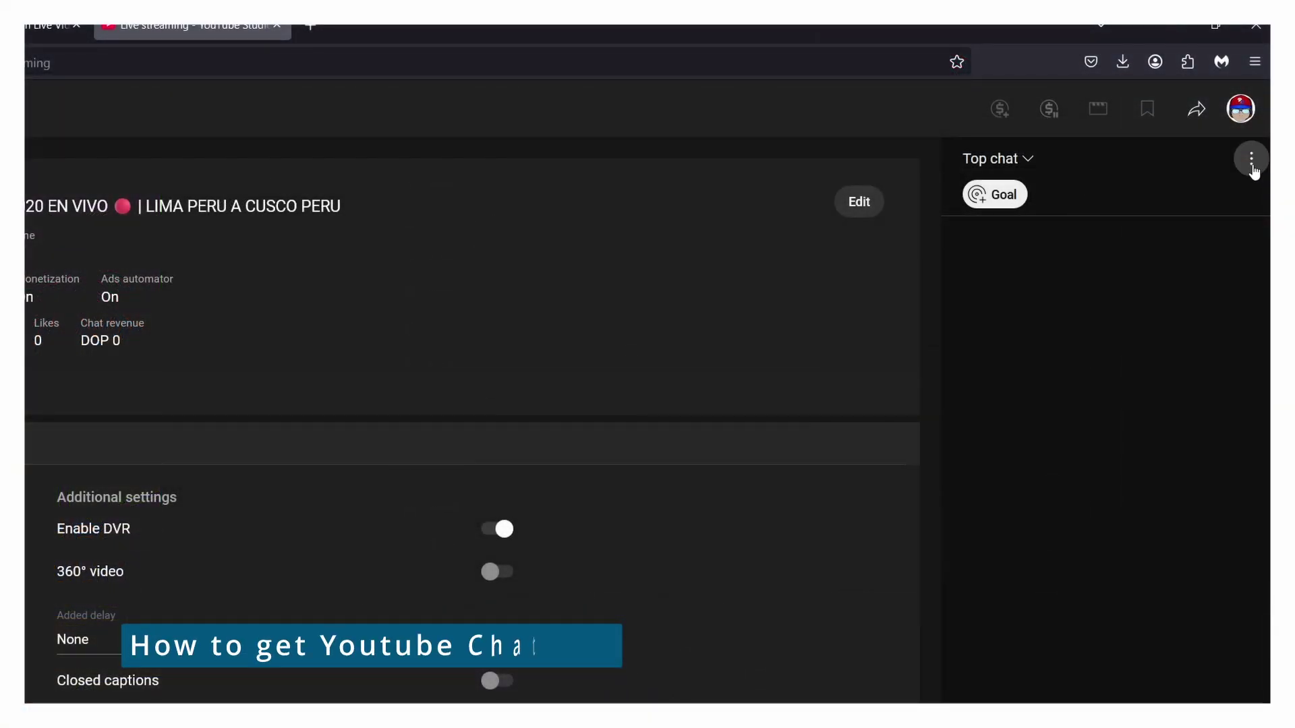
# Pop the YouTube Studio live chat out into its own window and select its URL.
pyautogui.click(1251, 162)
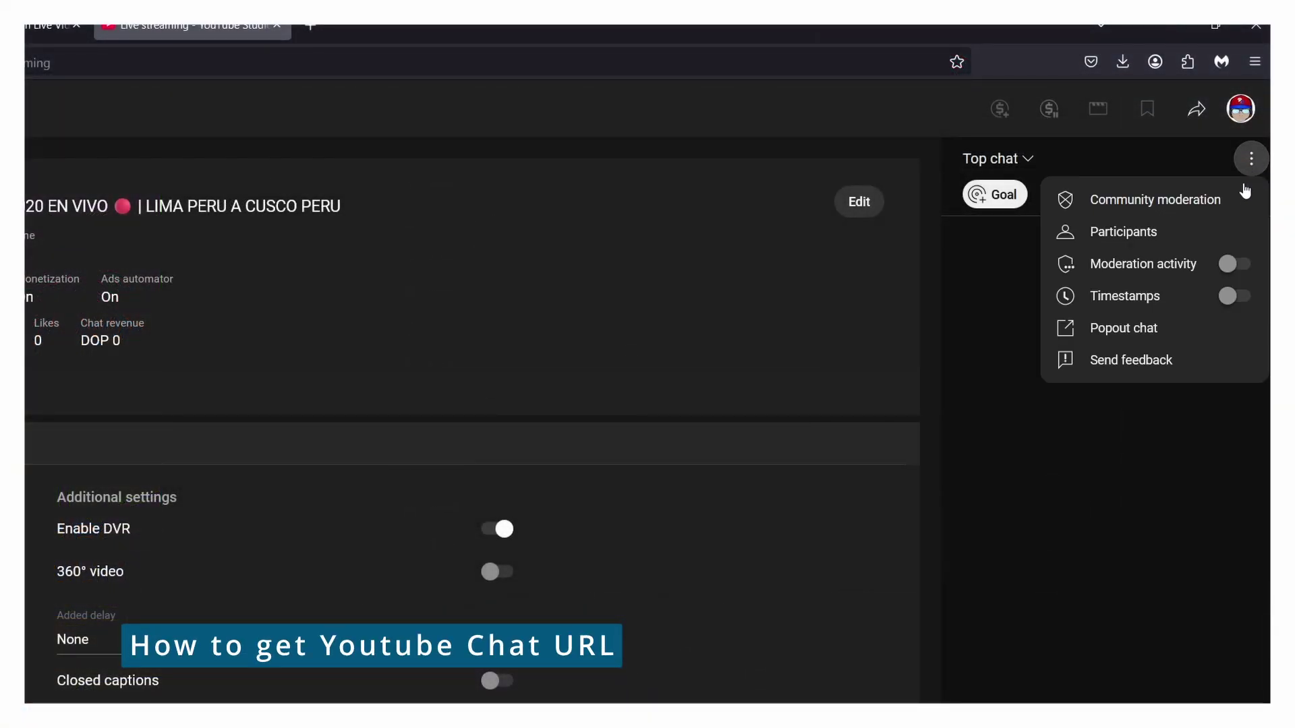
pyautogui.click(1104, 330)
pyautogui.click(863, 314)
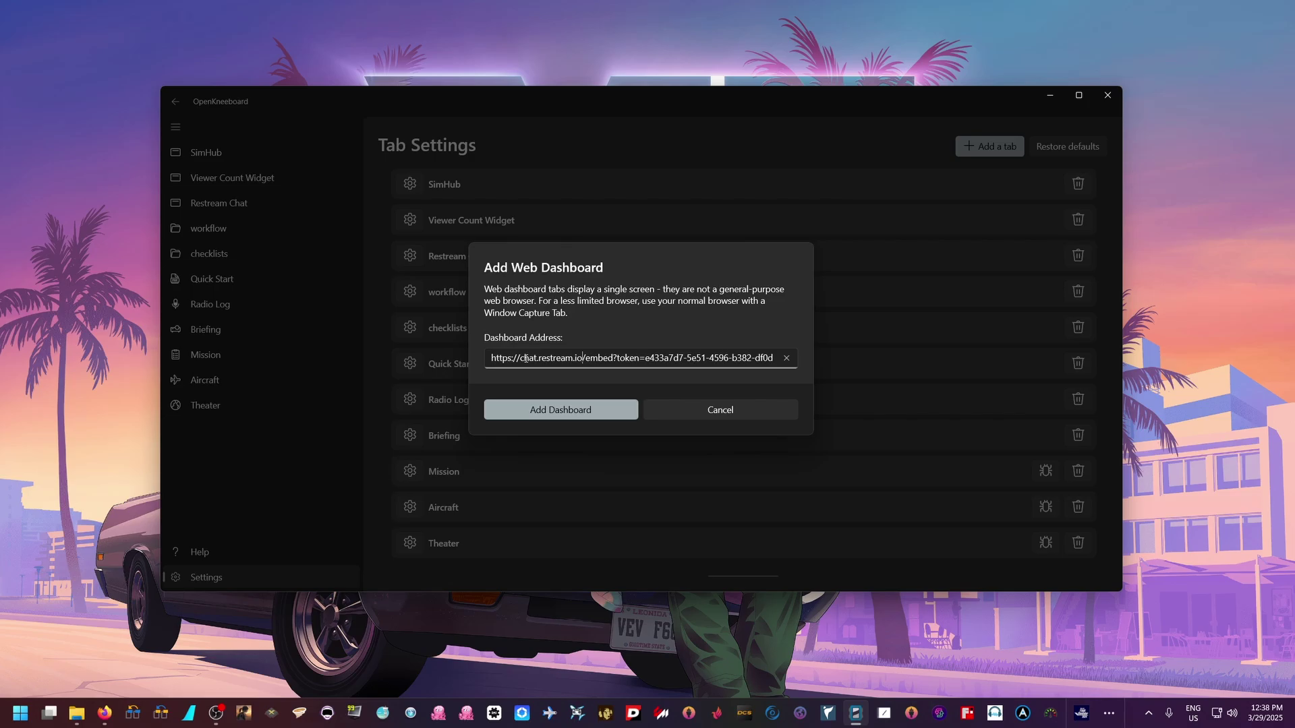
# Check the Restream Dashboard Address text, then copy the Streamlabs Chat Box widget URL.
pyautogui.moveTo(522, 358); pyautogui.dragTo(776, 356)
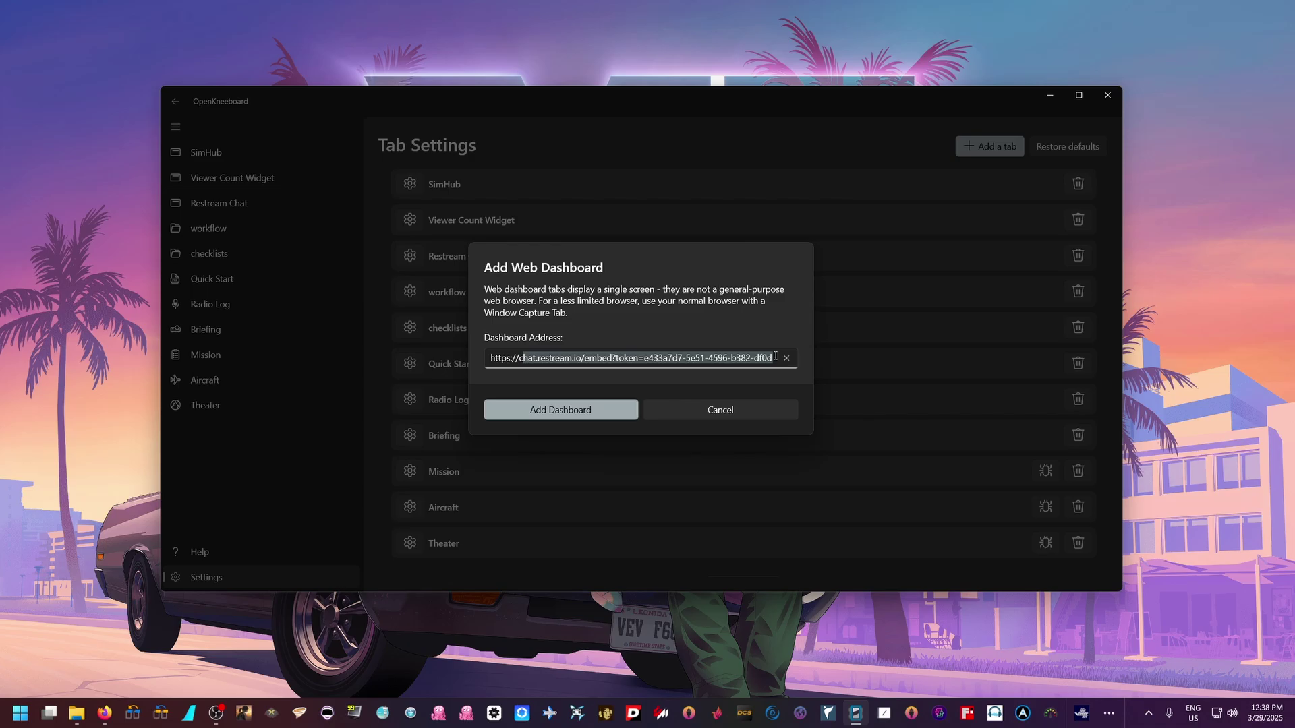
pyautogui.click(650, 368)
pyautogui.moveTo(591, 357); pyautogui.dragTo(465, 358)
pyautogui.click(557, 354)
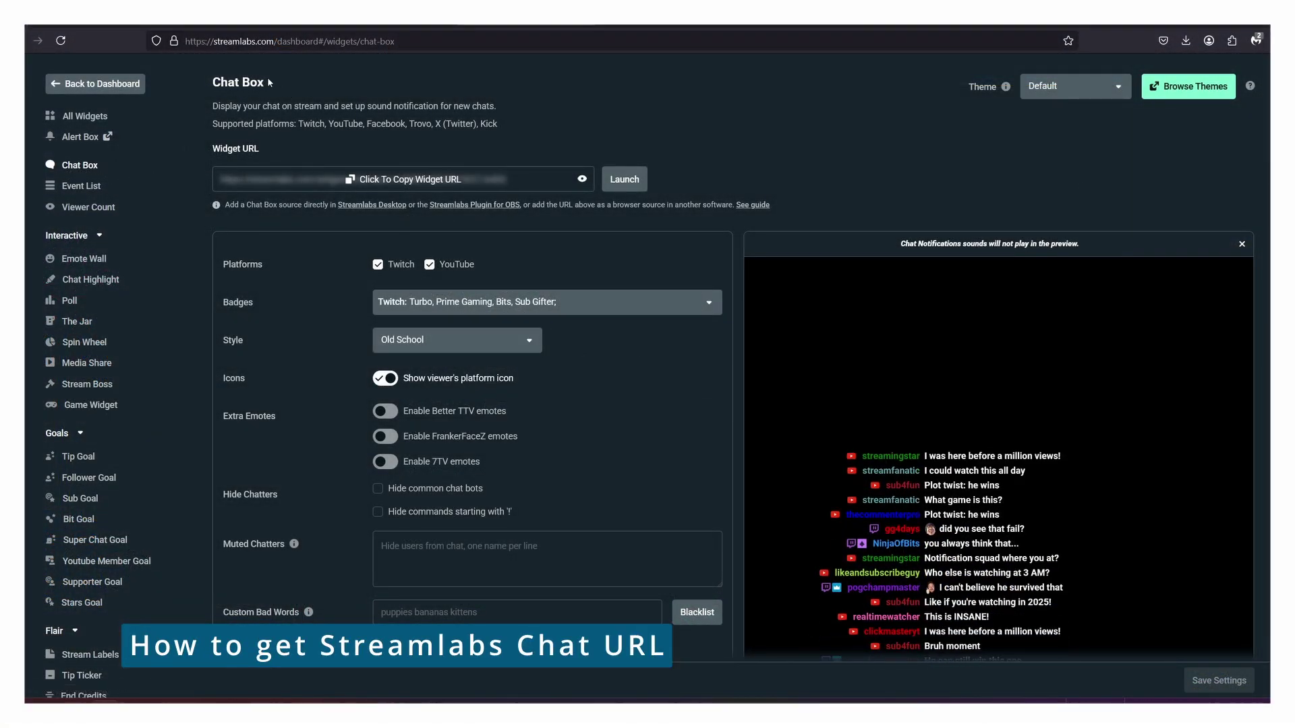
pyautogui.click(408, 181)
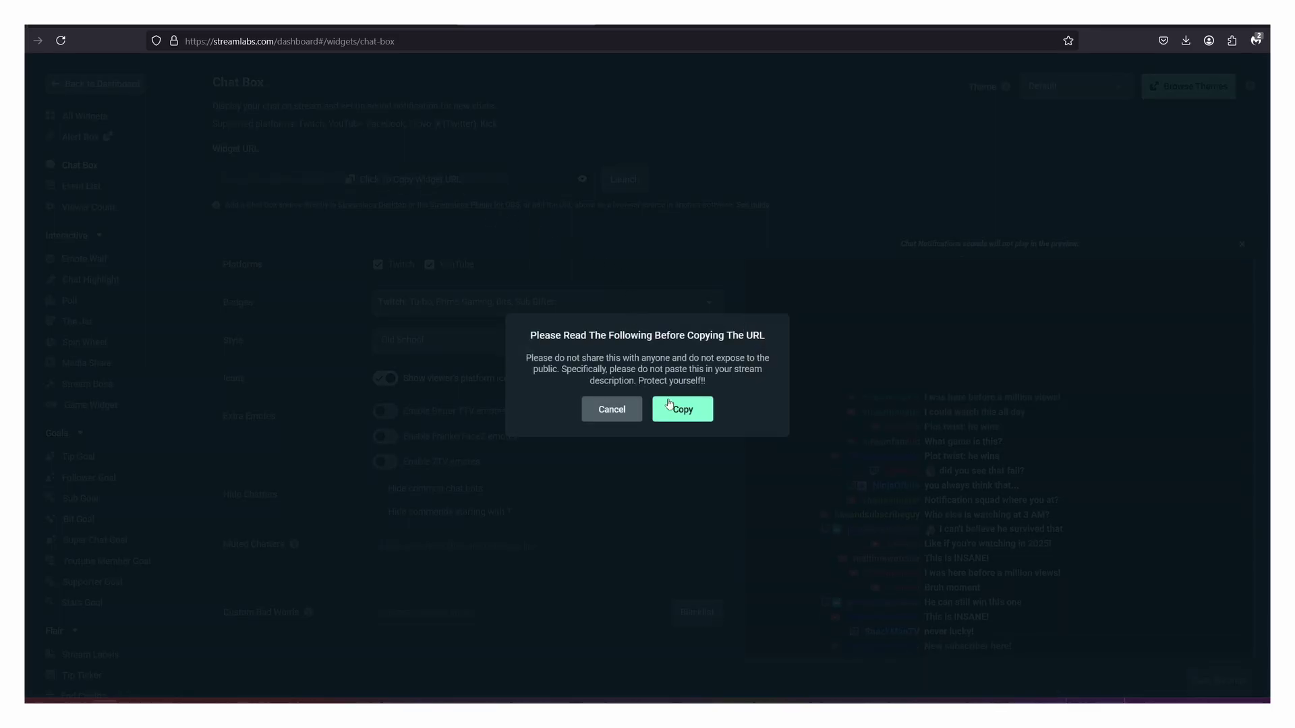
pyautogui.click(683, 411)
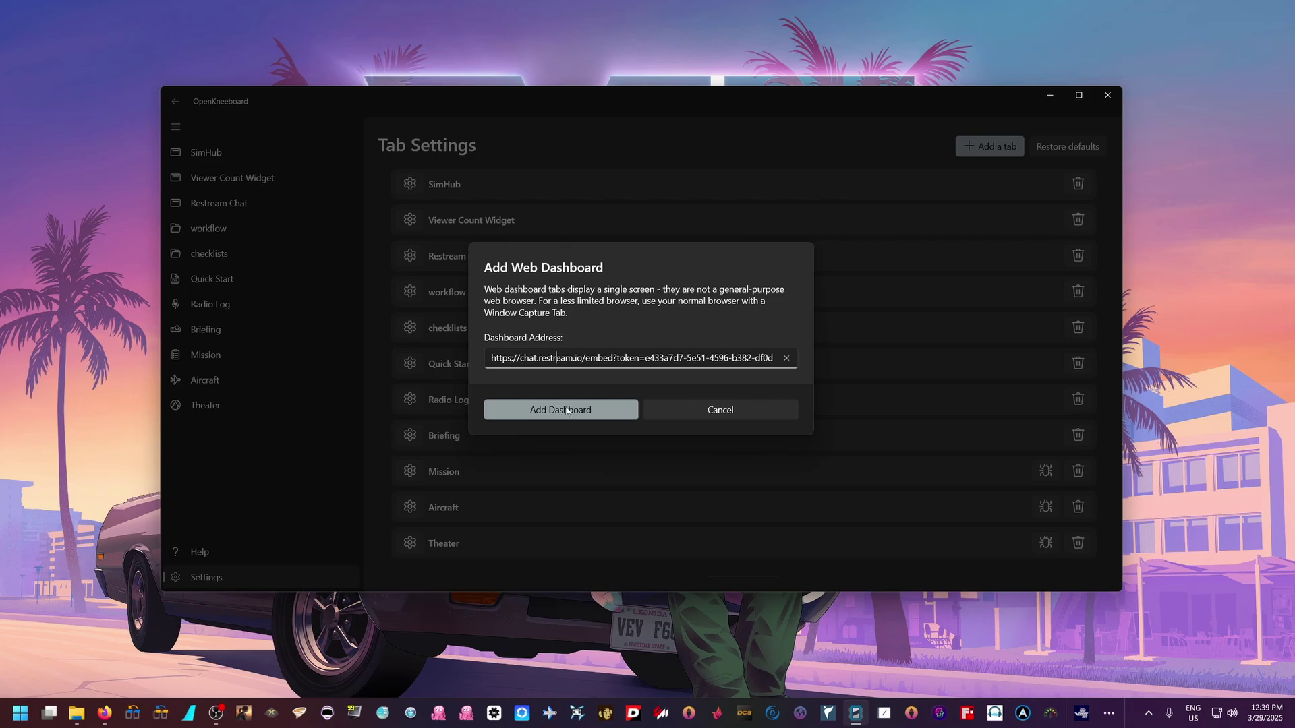
# Add the Restream chat dashboard, leave Settings, and open the new Restream Chat tab.
pyautogui.click(566, 409)
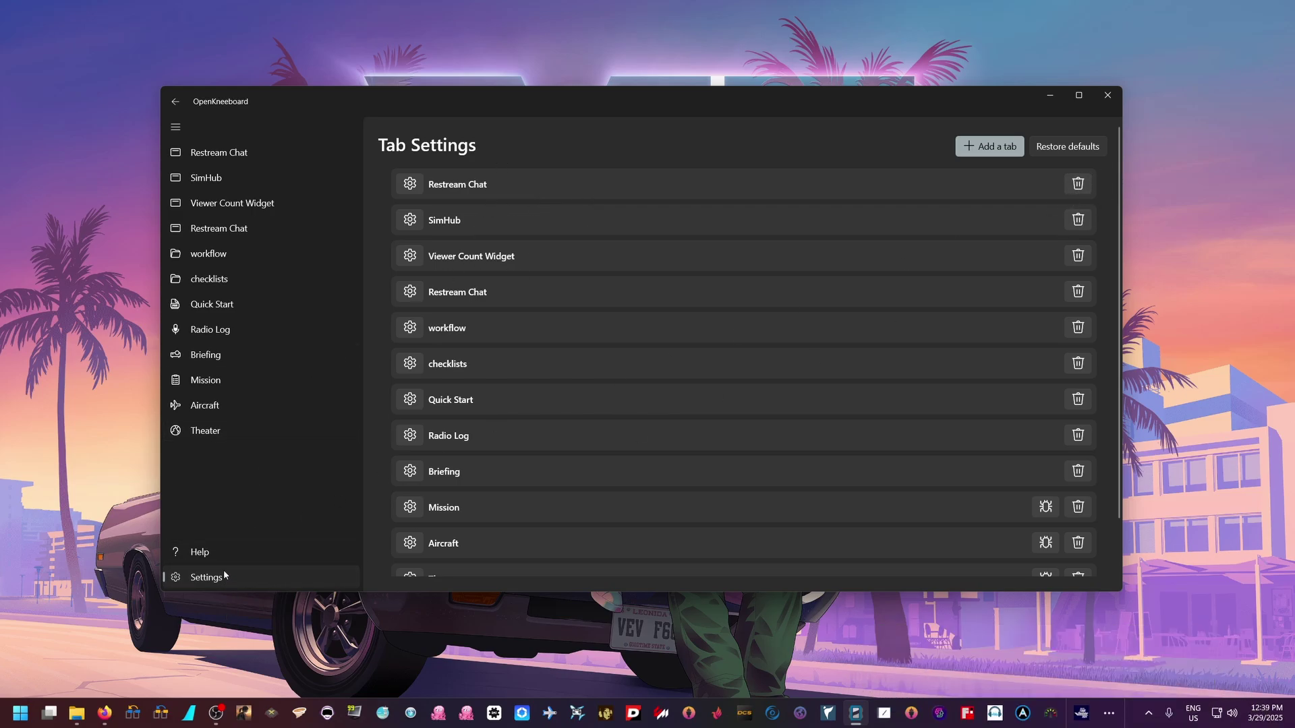
pyautogui.click(175, 101)
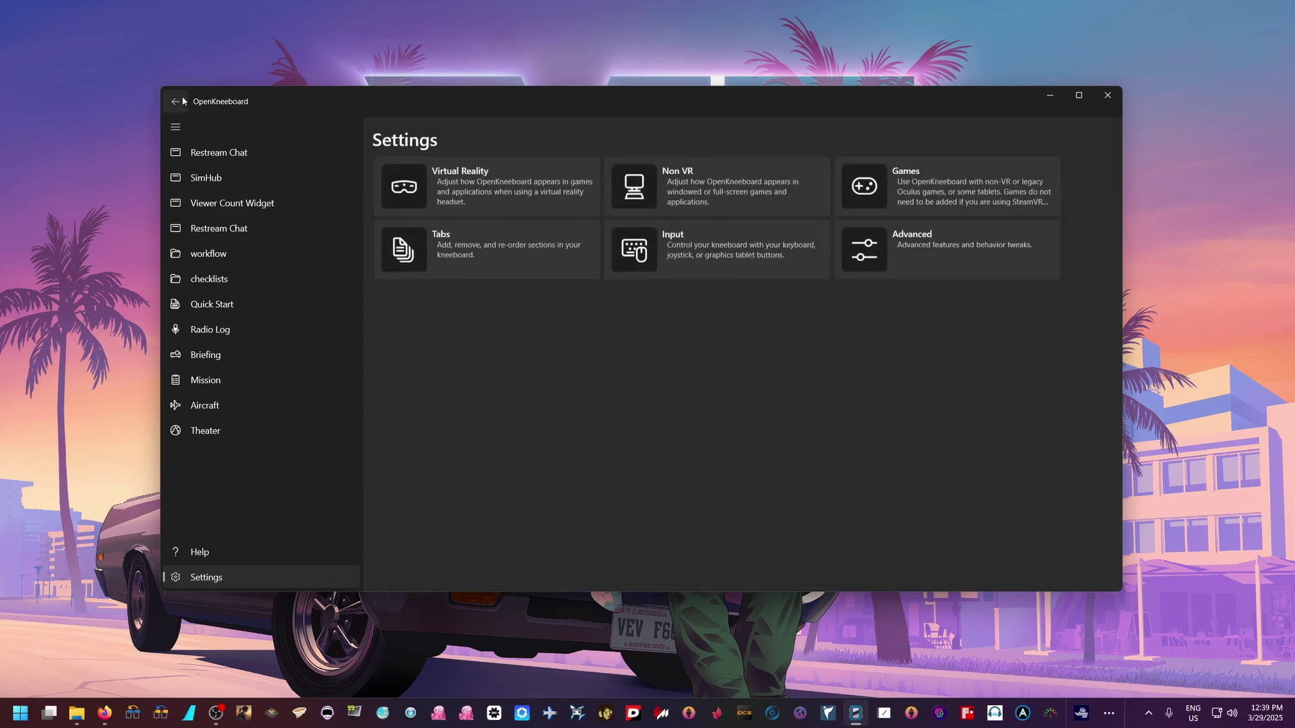
pyautogui.click(175, 101)
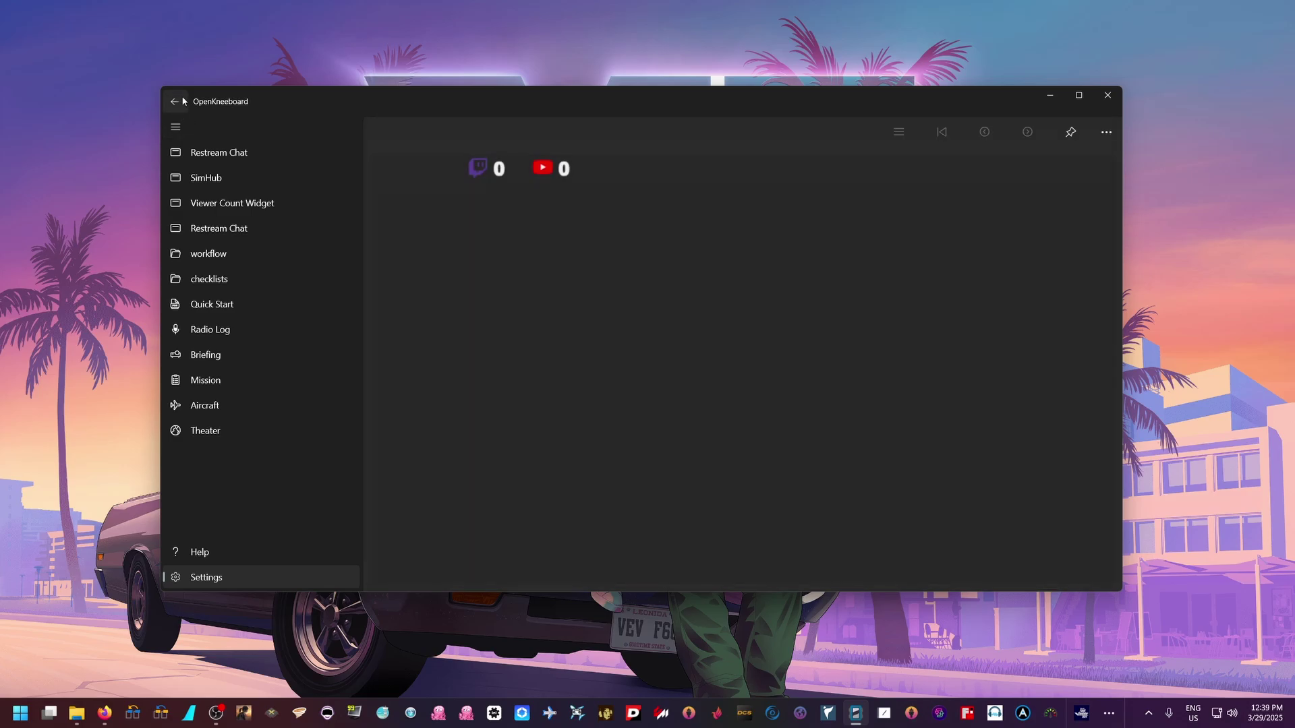
pyautogui.click(223, 160)
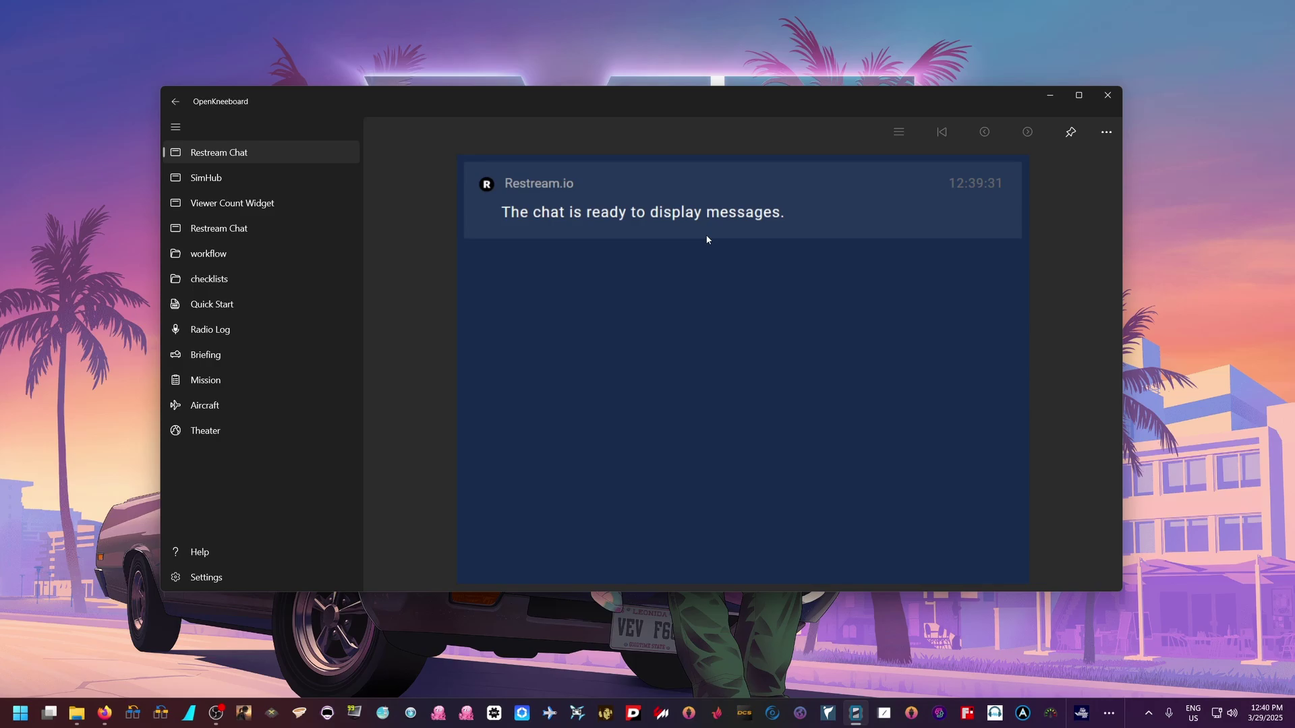
# Minimize File Explorer and reposition the OpenKneeboard window on the desktop.
pyautogui.moveTo(745, 105); pyautogui.dragTo(760, 156)
pyautogui.click(884, 104)
pyautogui.click(884, 110)
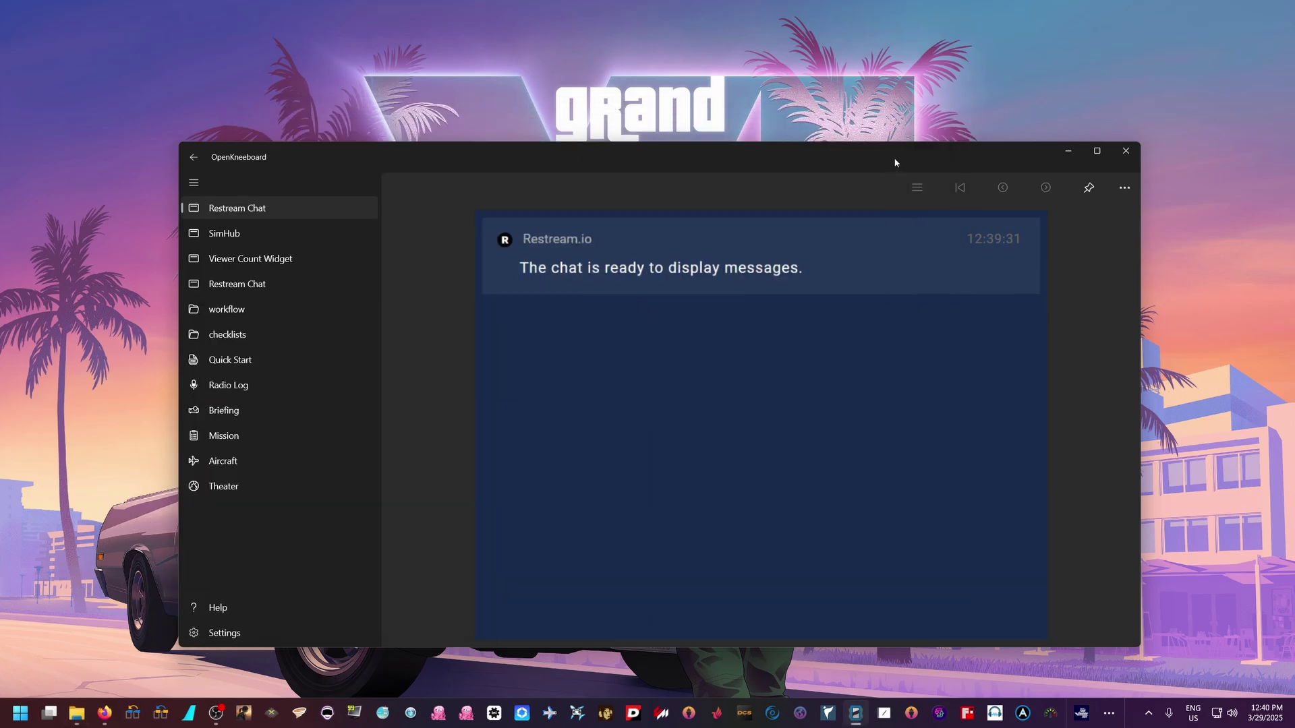
pyautogui.moveTo(895, 162); pyautogui.dragTo(884, 130)
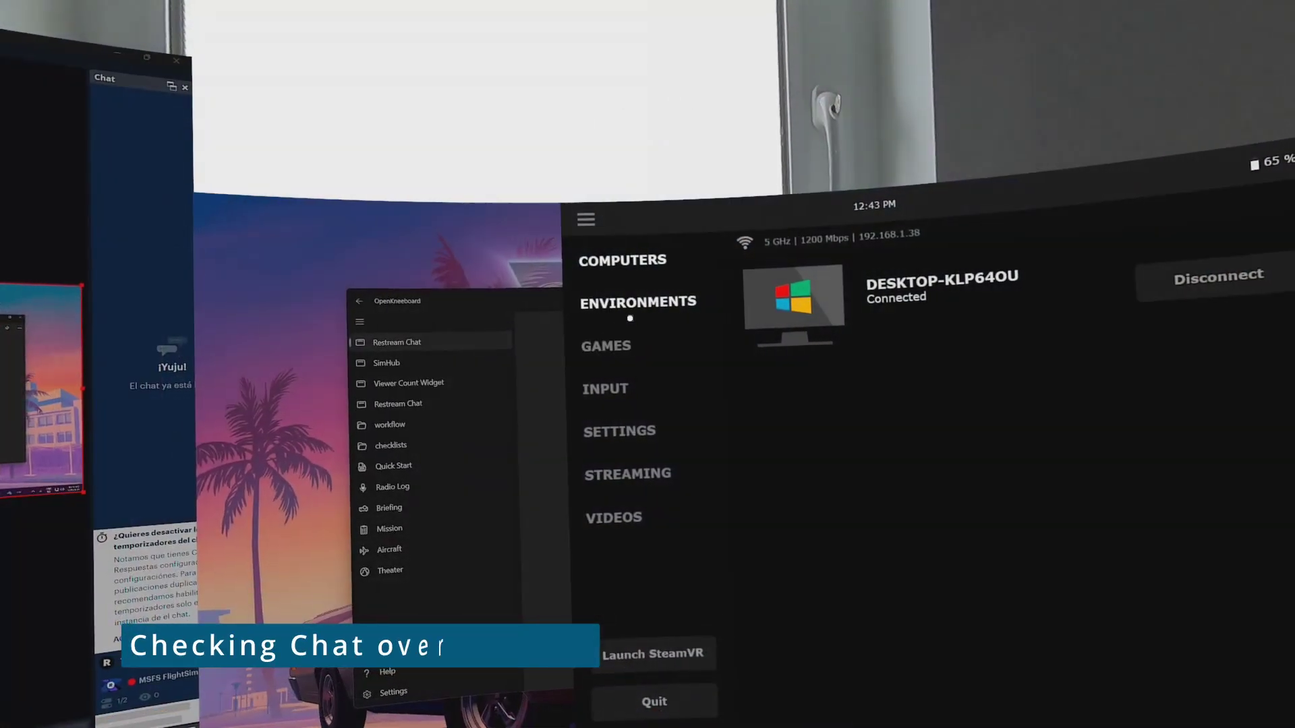
# Launch SteamVR from Virtual Desktop to view the Restream Chat tab in the headset.
pyautogui.click(664, 646)
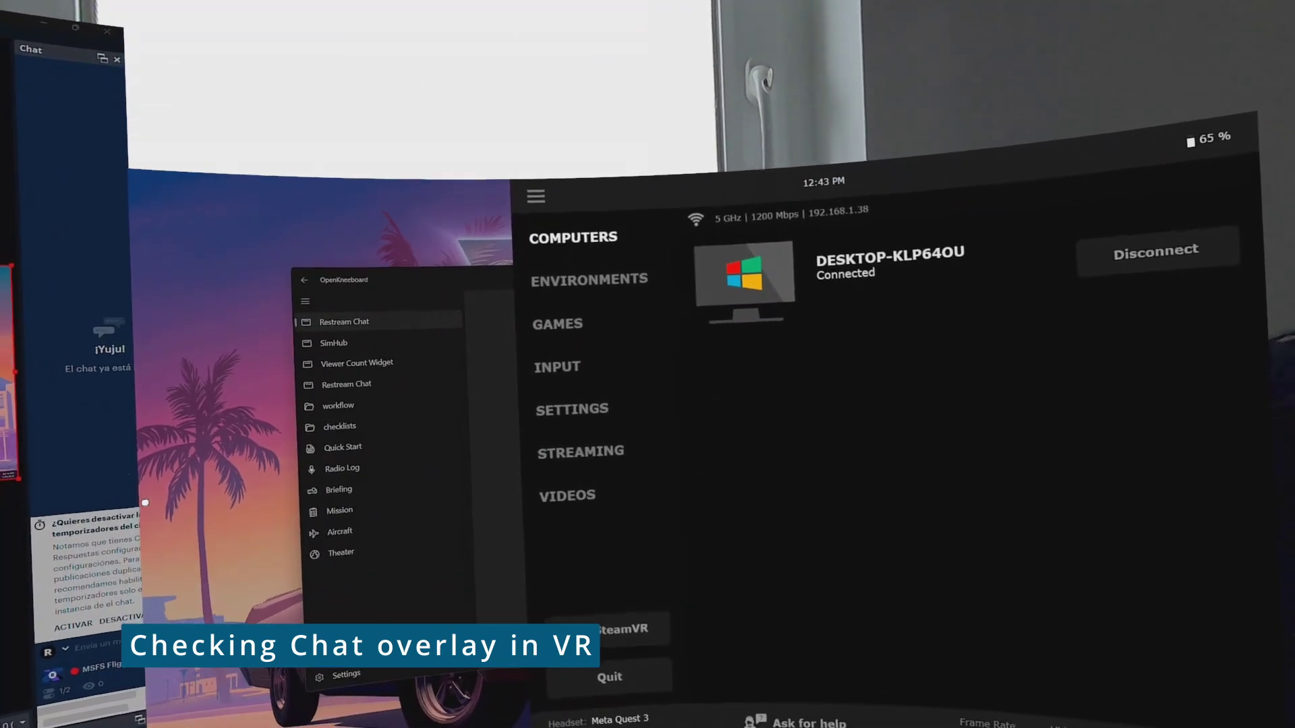